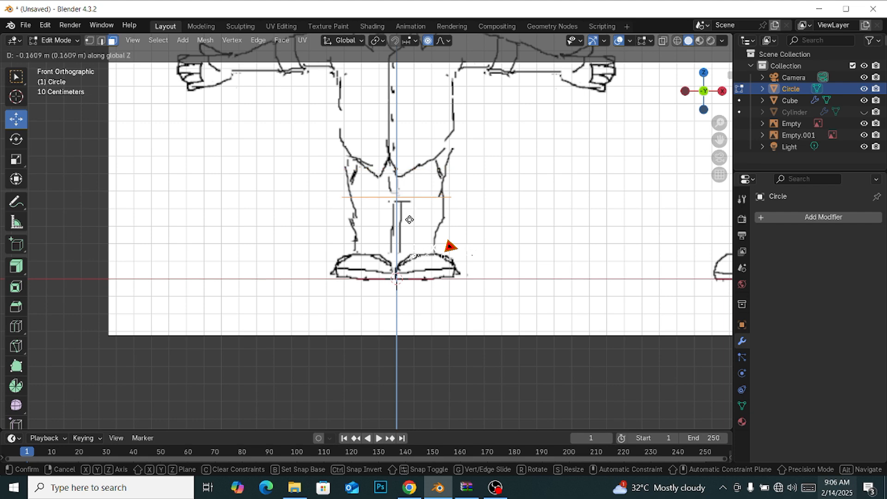
{"action": "left_click", "coordinate": [413, 194]}
{"action": "key", "text": "ctrl+z"}
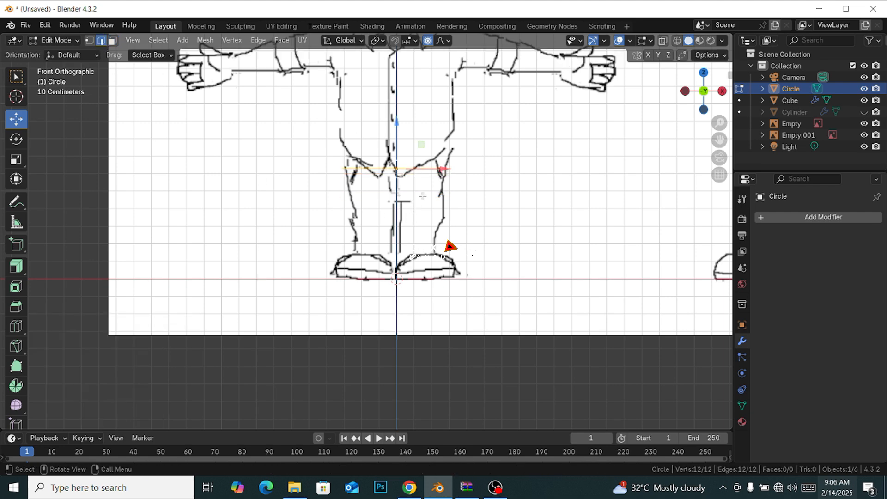
{"action": "key", "text": "e"}
{"action": "key", "text": "s"}
{"action": "left_click", "coordinate": [420, 221]}
{"action": "key", "text": "ctrl+z"}
Step: Extrude the circle's edge loop downward along Z to form an open band at the hips of the front reference
{"action": "key", "text": "e"}
{"action": "key", "text": "z"}
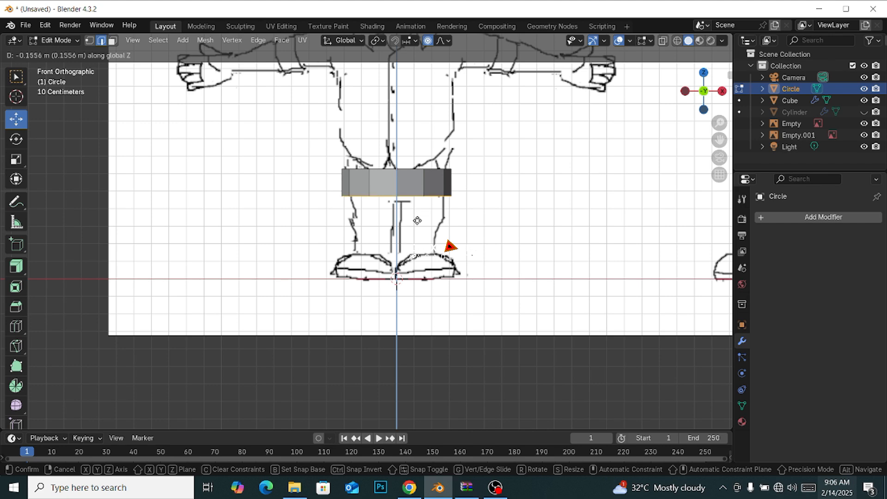
{"action": "left_click", "coordinate": [417, 226]}
{"action": "key", "text": "alt+a"}
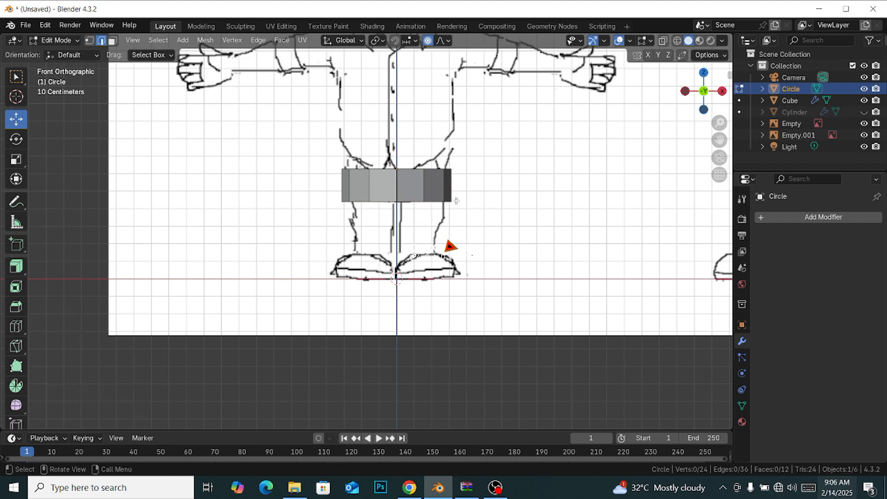
Step: Delete the vertices of the band's left half in a see-through front view
{"action": "mouse_move", "coordinate": [418, 226]}
{"action": "middle_mouse_down"}
{"action": "mouse_move", "coordinate": [417, 237]}
{"action": "mouse_move", "coordinate": [430, 211]}
{"action": "middle_mouse_up"}
{"action": "key", "text": "KP_1"}
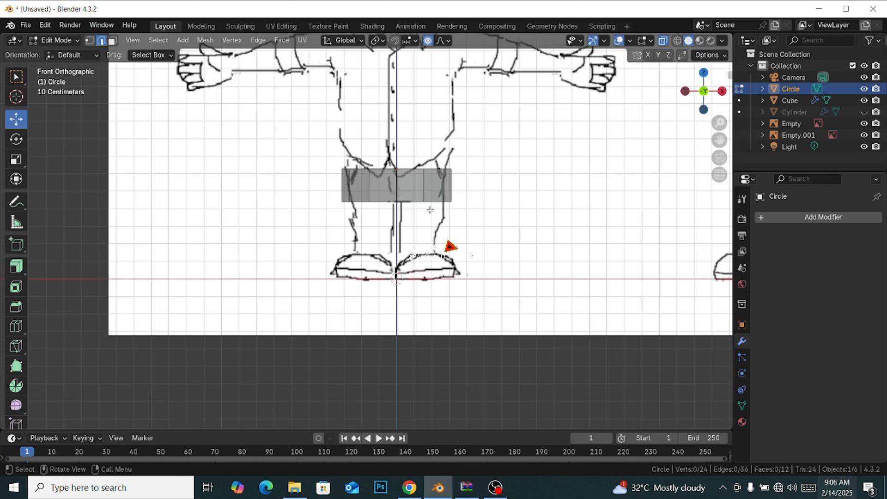
{"action": "left_click_drag", "start_coordinate": [329, 133], "coordinate": [366, 205]}
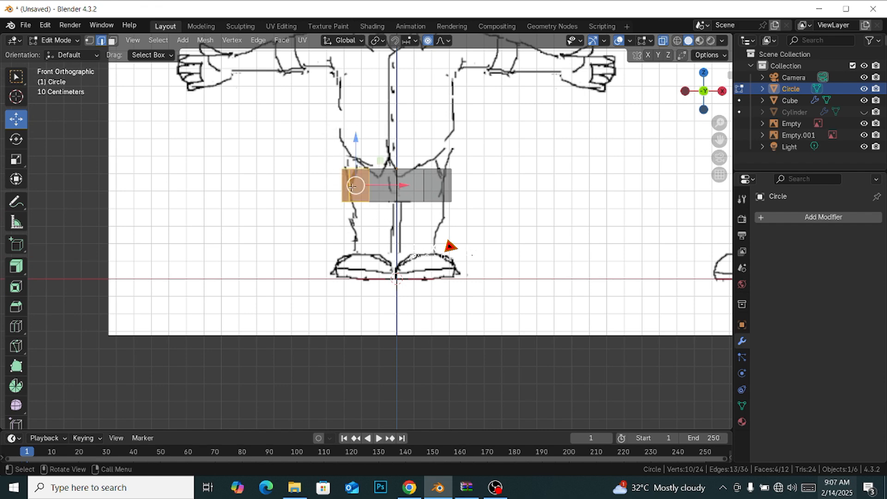
{"action": "key", "text": "x"}
{"action": "left_click", "coordinate": [342, 165]}
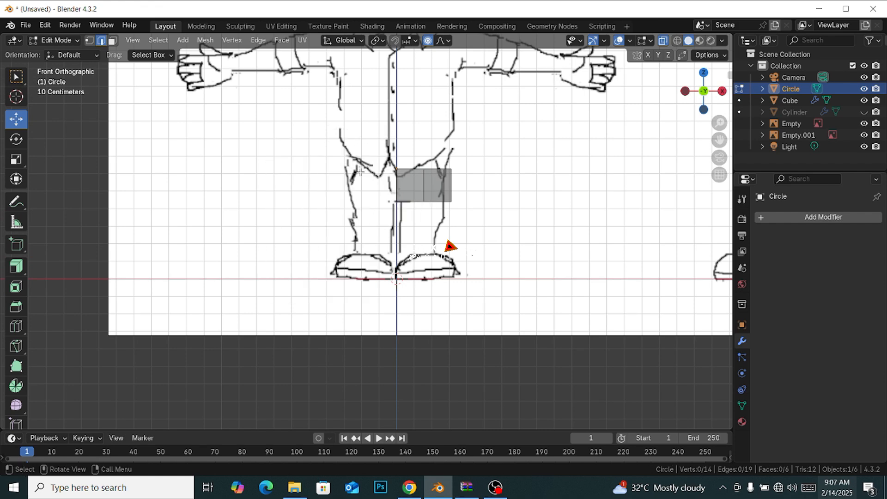
Step: Add a Mirror modifier to the remaining half of the band
{"action": "key", "text": "a"}
{"action": "left_click", "coordinate": [811, 217]}
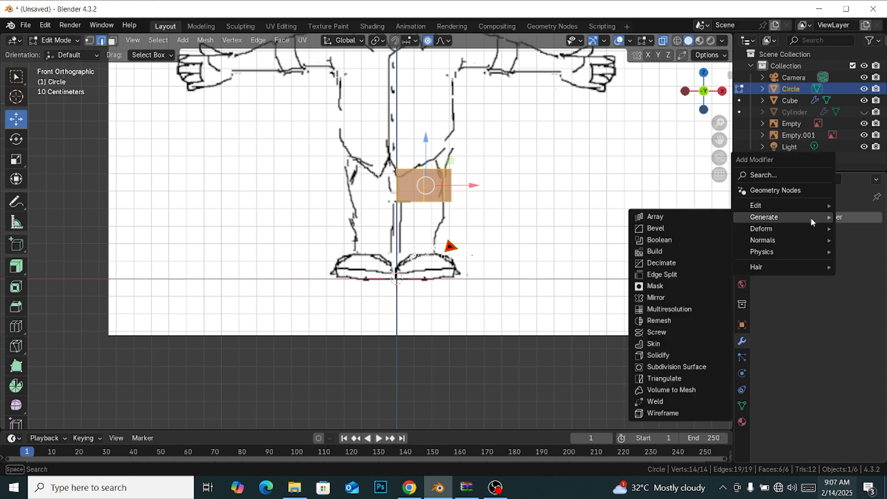
{"action": "left_click", "coordinate": [677, 297]}
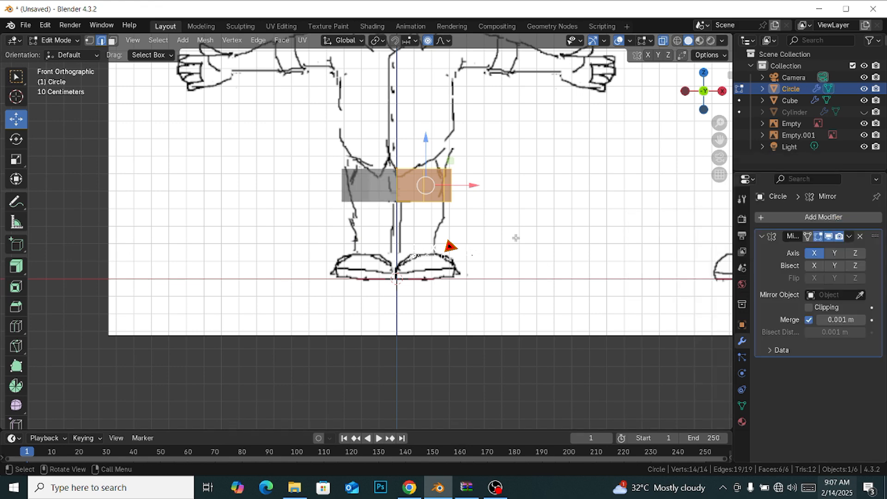
Step: Move the band's outer faces inward along X to fit the leg outline of the front reference
{"action": "scroll", "coordinate": [435, 173], "scroll_direction": "up", "scroll_amount": 4}
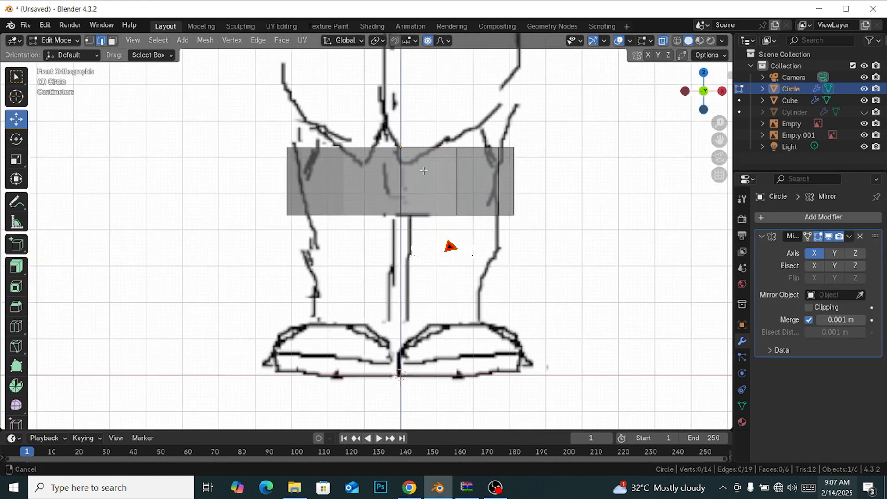
{"action": "left_click_drag", "start_coordinate": [435, 120], "coordinate": [520, 226]}
{"action": "left_click_drag", "start_coordinate": [521, 183], "coordinate": [505, 183]}
{"action": "left_click", "coordinate": [560, 159]}
{"action": "left_click_drag", "start_coordinate": [421, 124], "coordinate": [529, 230]}
{"action": "left_click_drag", "start_coordinate": [518, 181], "coordinate": [513, 182]}
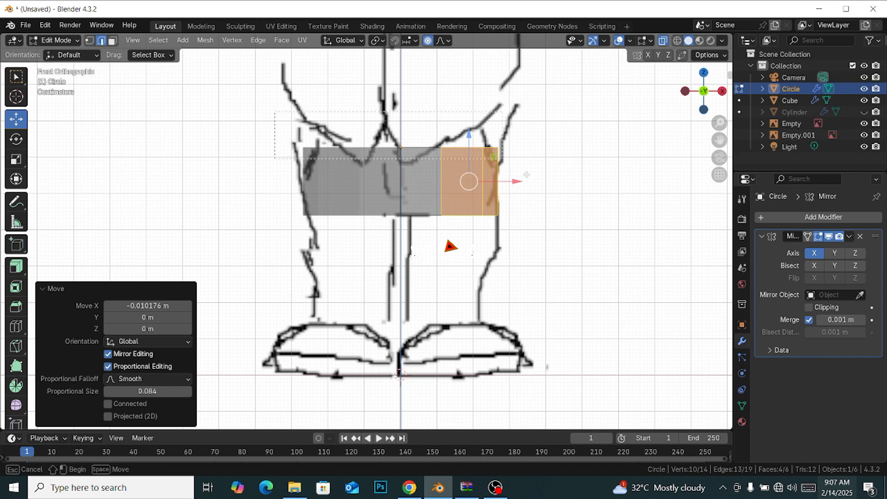
Step: Raise the band's top edge loop about 0.095 m along Z and enable Clipping on the Mirror modifier
{"action": "left_click", "coordinate": [435, 149], "text": "alt"}
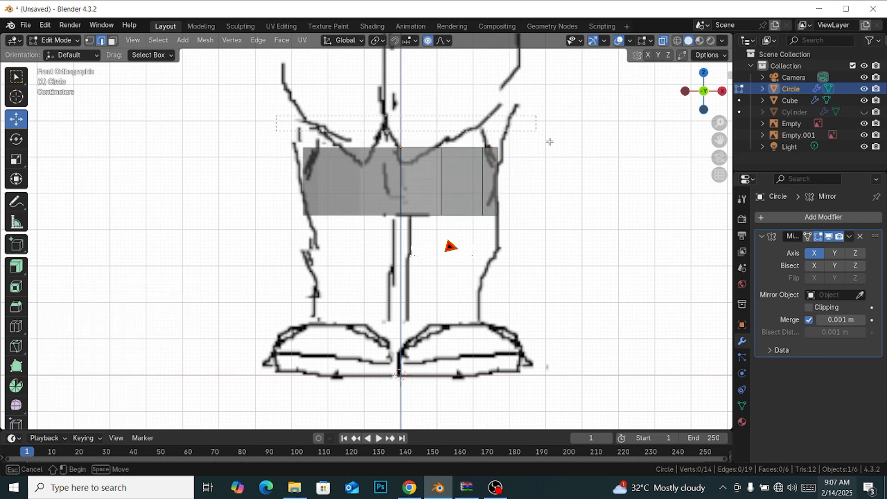
{"action": "left_click_drag", "start_coordinate": [452, 107], "coordinate": [452, 72]}
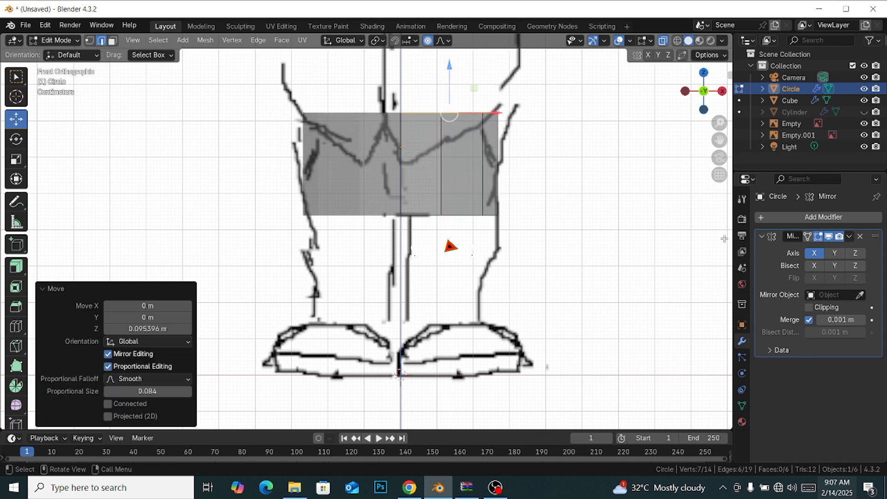
{"action": "left_click", "coordinate": [807, 310]}
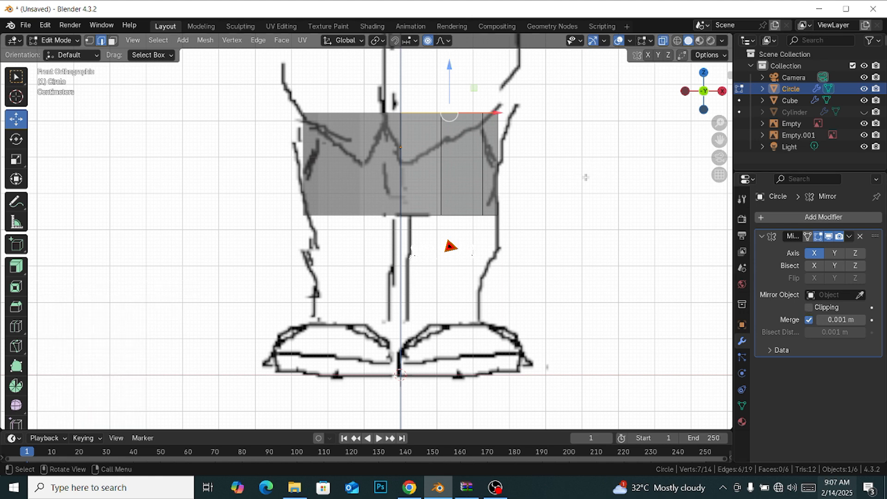
{"action": "key", "text": "s"}
{"action": "left_click", "coordinate": [577, 160]}
{"action": "key", "text": "ctrl+z"}
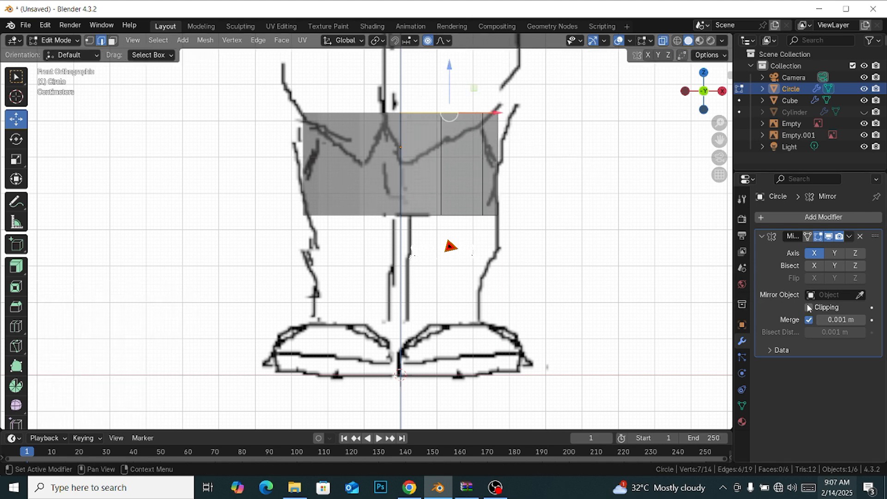
Step: Move the band's top edge loop about 0.034 m inward along X to taper the sides
{"action": "left_click_drag", "start_coordinate": [497, 112], "coordinate": [486, 104]}
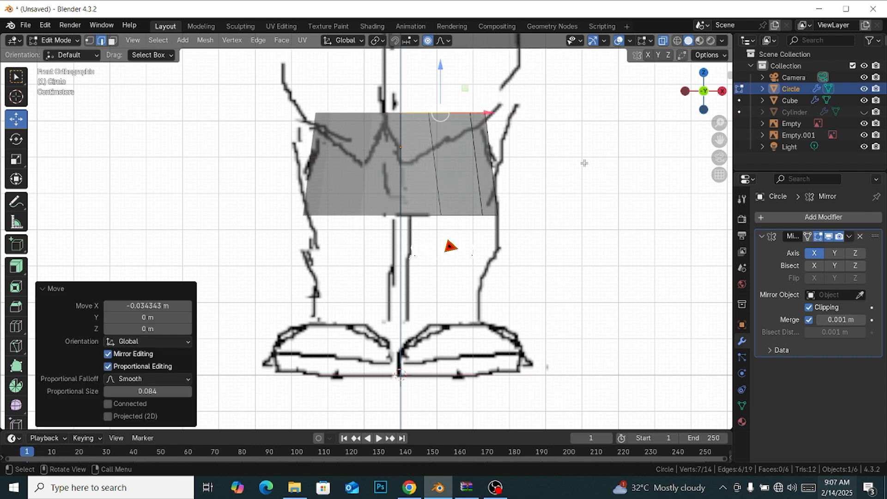
{"action": "left_click", "coordinate": [584, 162]}
Step: Fill a face between the front and back bottom edges beside the centre line to bridge the crotch
{"action": "middle_click_drag", "start_coordinate": [515, 223], "coordinate": [408, 179]}
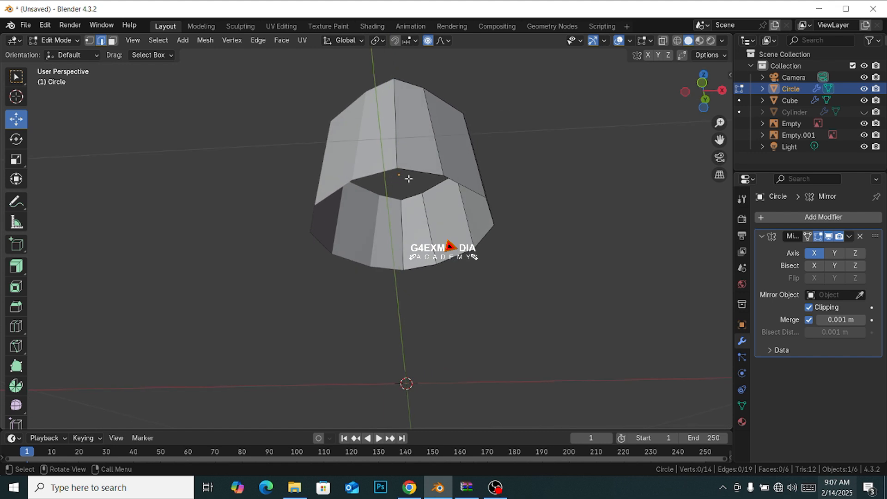
{"action": "left_click", "coordinate": [420, 270], "text": "shift"}
{"action": "key", "text": "f"}
{"action": "left_click", "coordinate": [431, 272]}
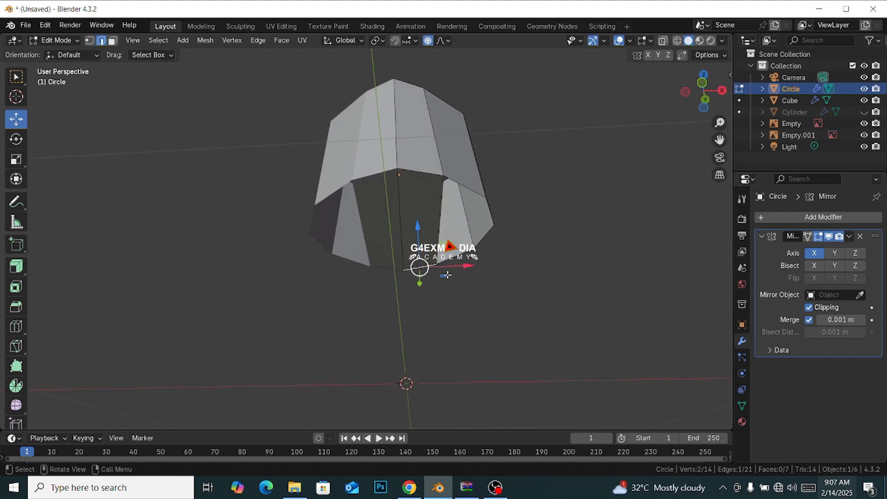
Step: Scale the whole mesh along Y to about 0.6 in the side view to approach the reference's depth
{"action": "middle_click_drag", "start_coordinate": [482, 285], "coordinate": [480, 288]}
{"action": "key", "text": "KP_3"}
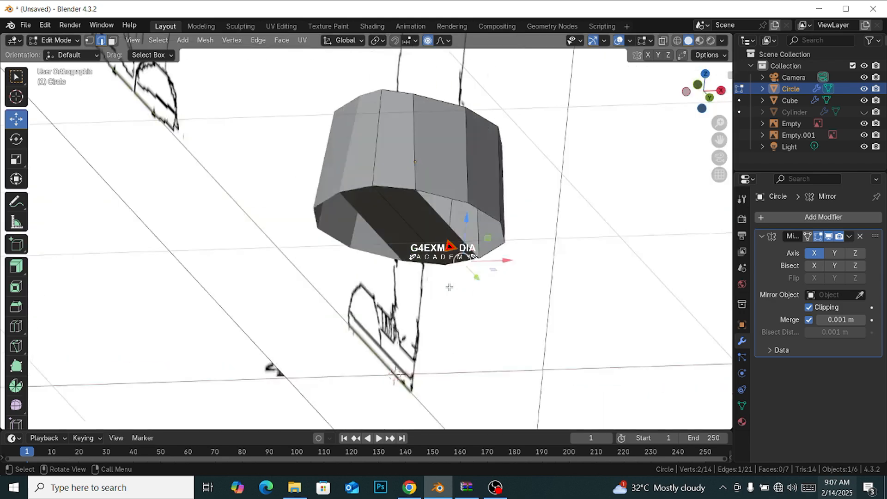
{"action": "key", "text": "alt+z"}
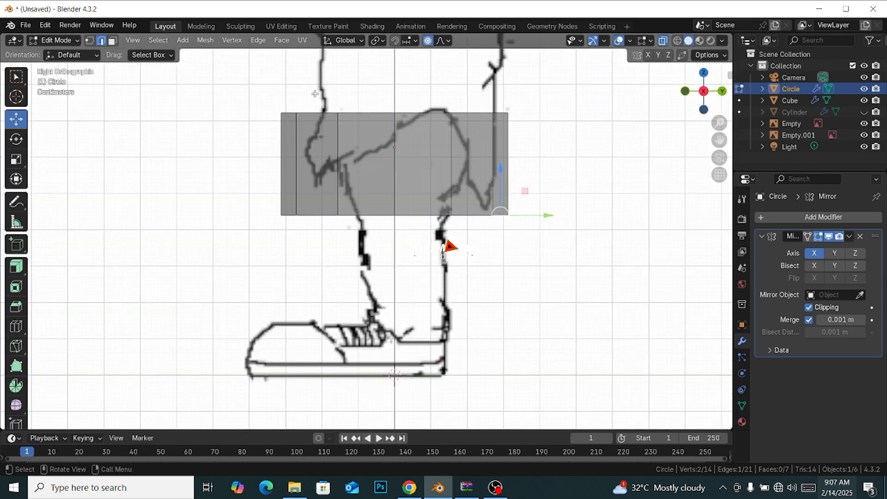
{"action": "key", "text": "a"}
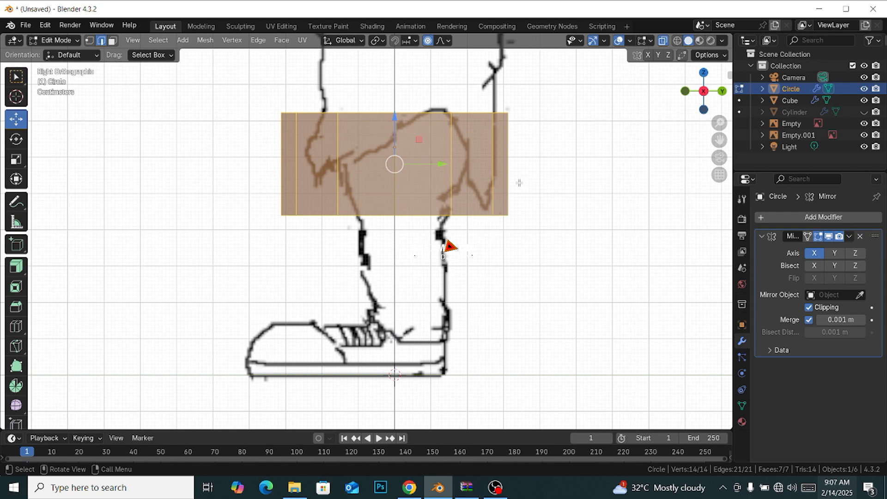
{"action": "key", "text": "s"}
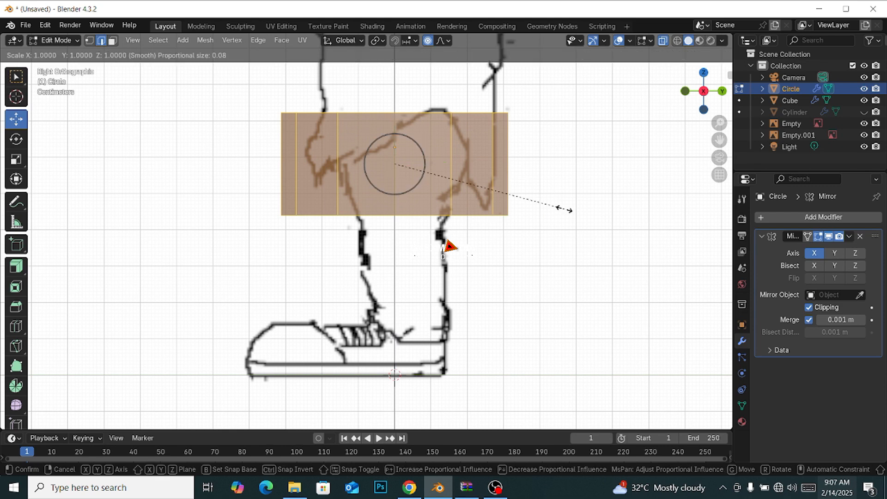
{"action": "key", "text": "y"}
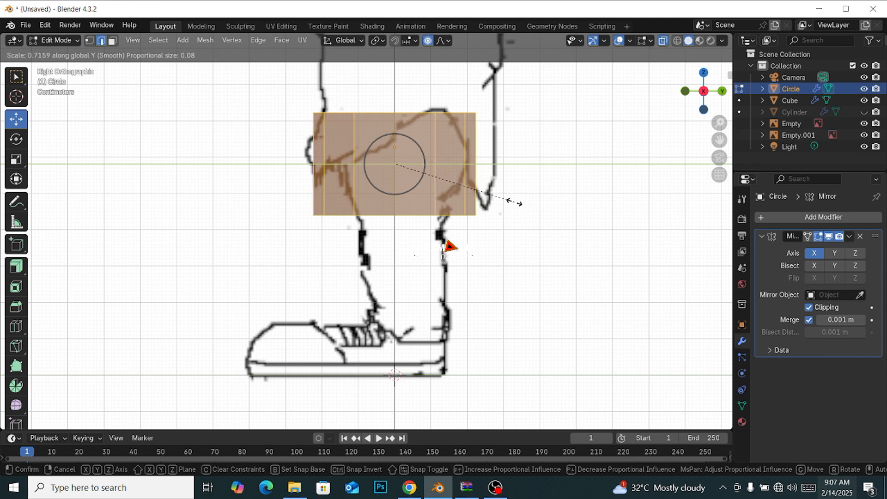
{"action": "left_click", "coordinate": [478, 193]}
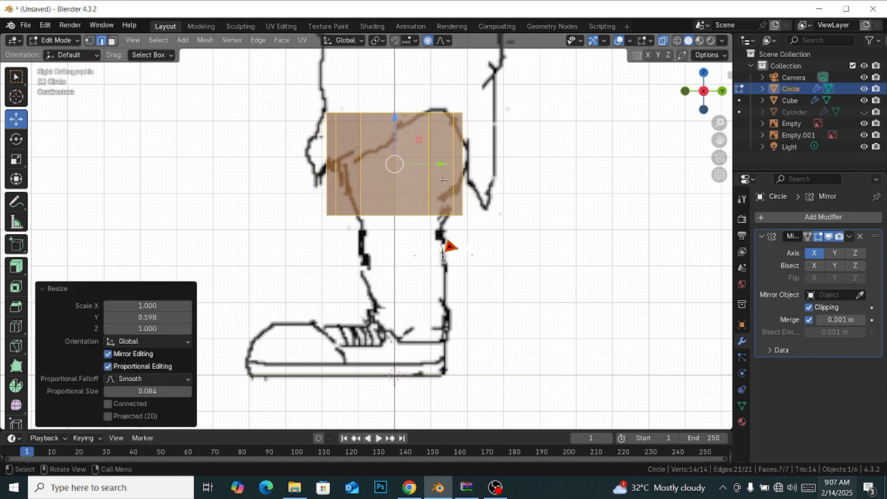
Step: Move the whole mesh about 0.027 m along Y and scale it along Y to about 0.9 to fit the side reference
{"action": "left_click_drag", "start_coordinate": [439, 165], "coordinate": [450, 166]}
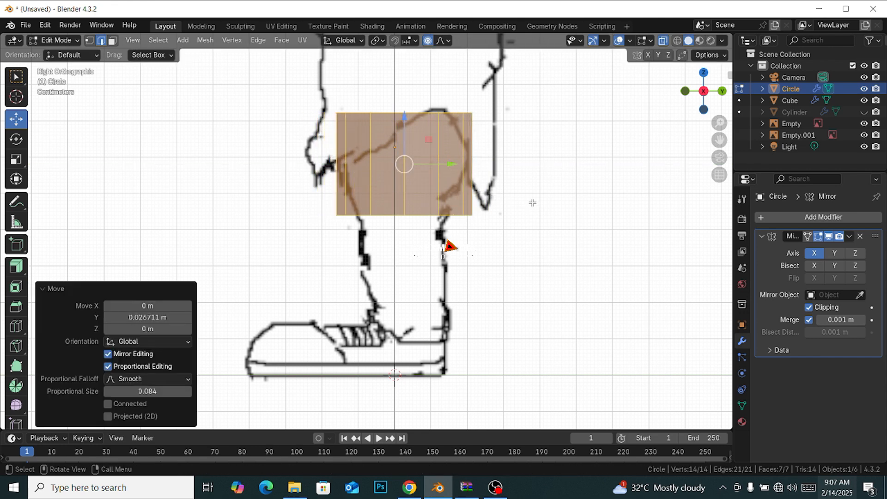
{"action": "key", "text": "s"}
{"action": "key", "text": "y"}
{"action": "left_click", "coordinate": [520, 202]}
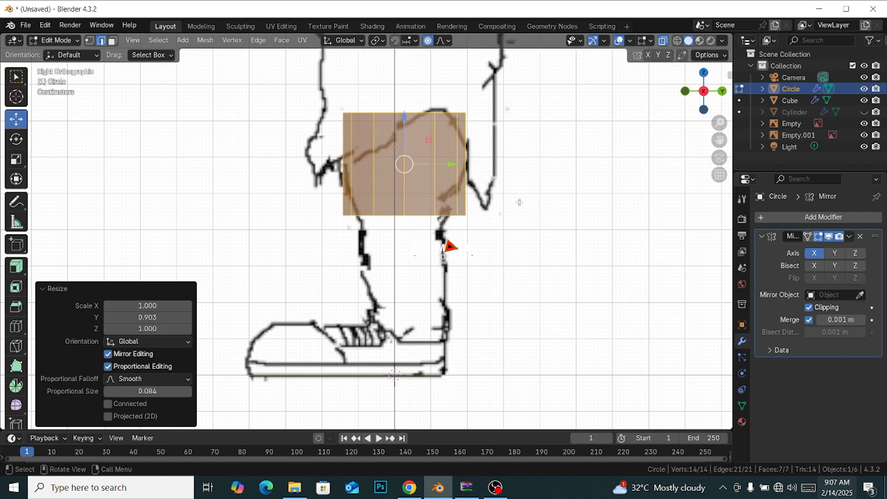
{"action": "left_click", "coordinate": [471, 213]}
Step: Add one horizontal loop cut through the middle of the hip mesh without sliding it
{"action": "key", "text": "KP_1"}
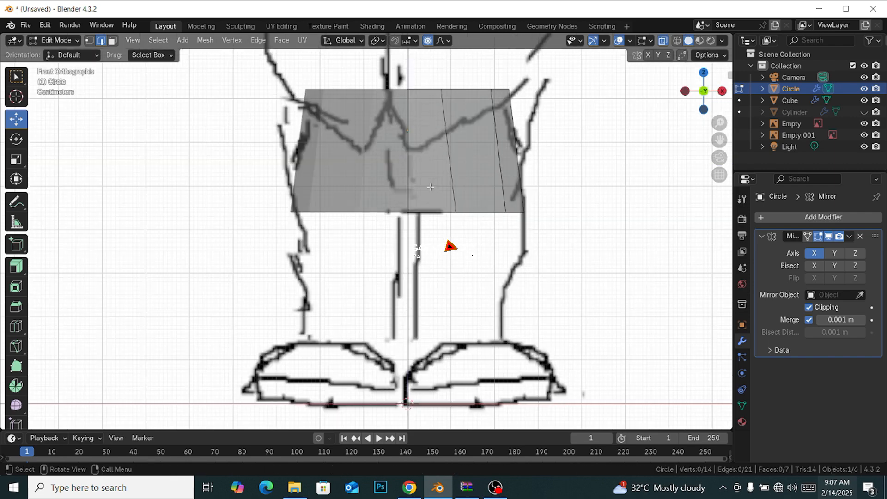
{"action": "key", "text": "ctrl+r"}
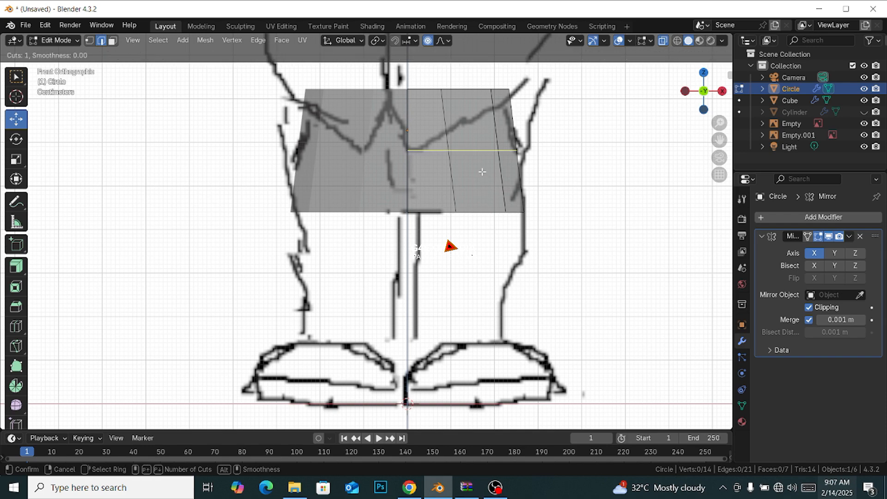
{"action": "left_click", "coordinate": [481, 175]}
{"action": "right_click", "coordinate": [498, 181]}
Step: Scale down the bottom edge loop uniformly to follow the leg outline in the side reference
{"action": "key", "text": "KP_3"}
{"action": "left_click", "coordinate": [555, 188]}
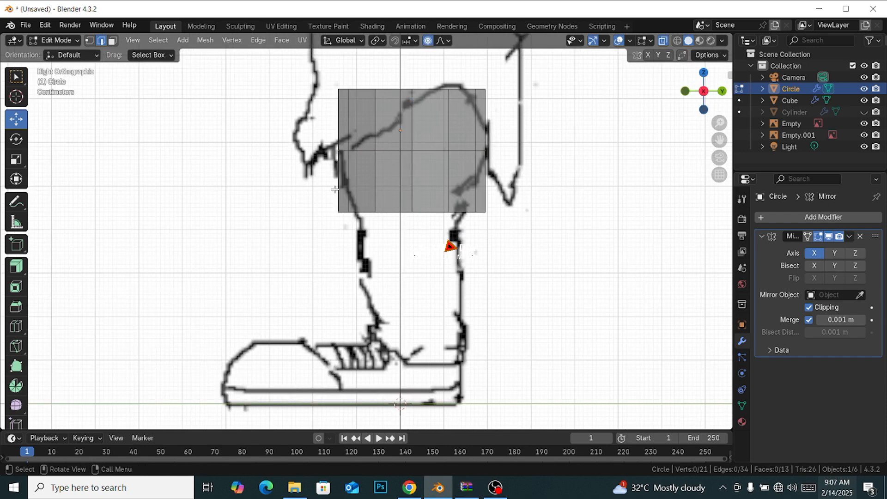
{"action": "left_click_drag", "start_coordinate": [332, 190], "coordinate": [525, 239]}
{"action": "key", "text": "s"}
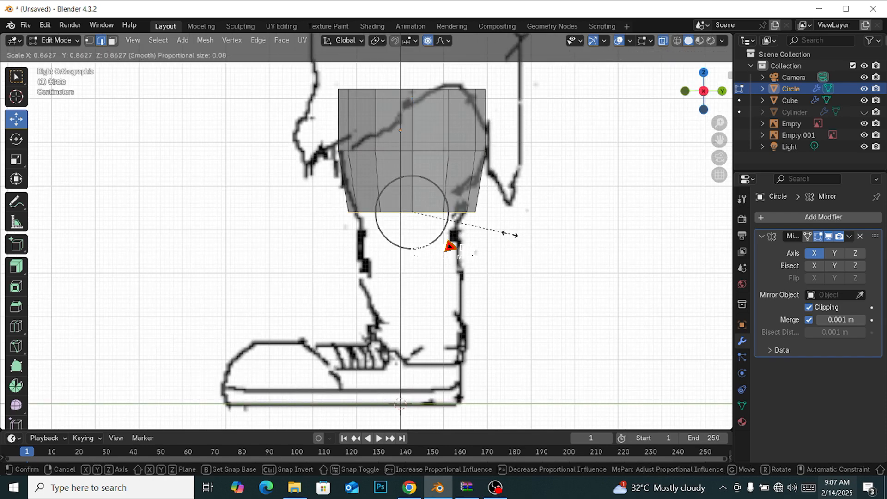
{"action": "left_click", "coordinate": [500, 232]}
Step: Add three evenly spaced loop cuts across the crotch bridge face
{"action": "key", "text": "KP_1"}
{"action": "middle_click_drag", "start_coordinate": [456, 232], "coordinate": [453, 181]}
{"action": "left_click", "coordinate": [574, 225]}
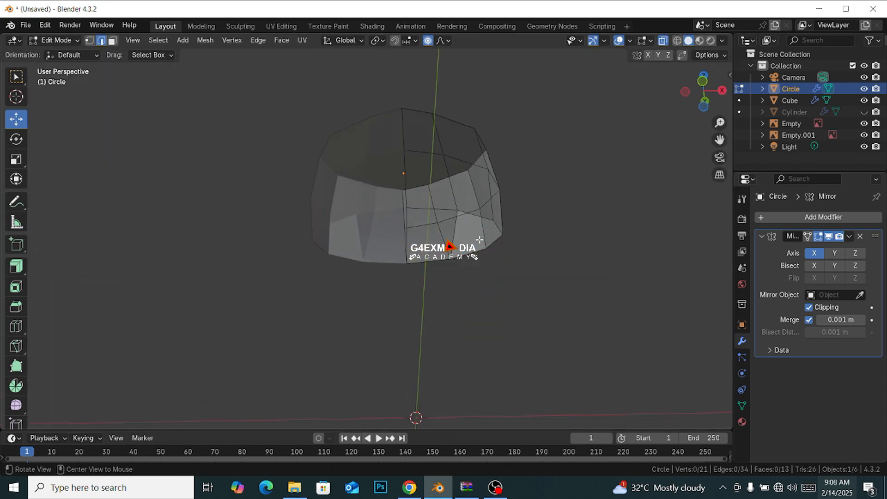
{"action": "middle_click_drag", "start_coordinate": [480, 240], "coordinate": [445, 241]}
{"action": "key", "text": "ctrl+r"}
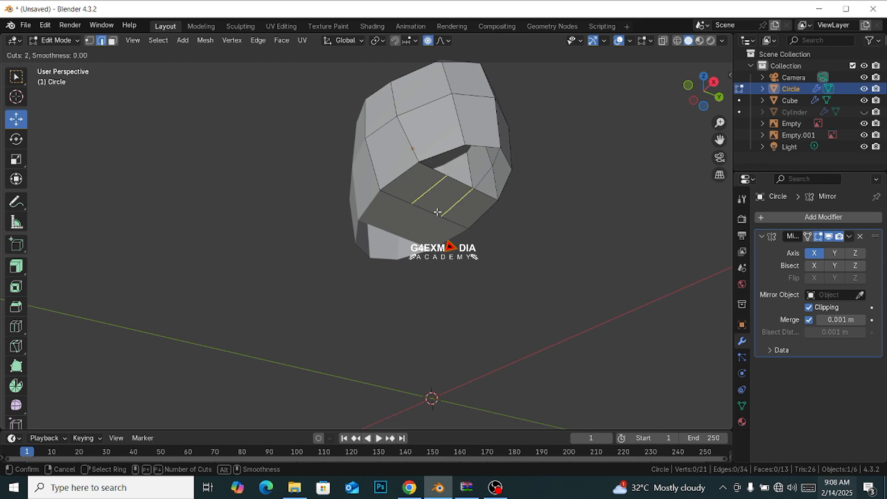
{"action": "left_click", "coordinate": [435, 211]}
{"action": "right_click", "coordinate": [435, 211]}
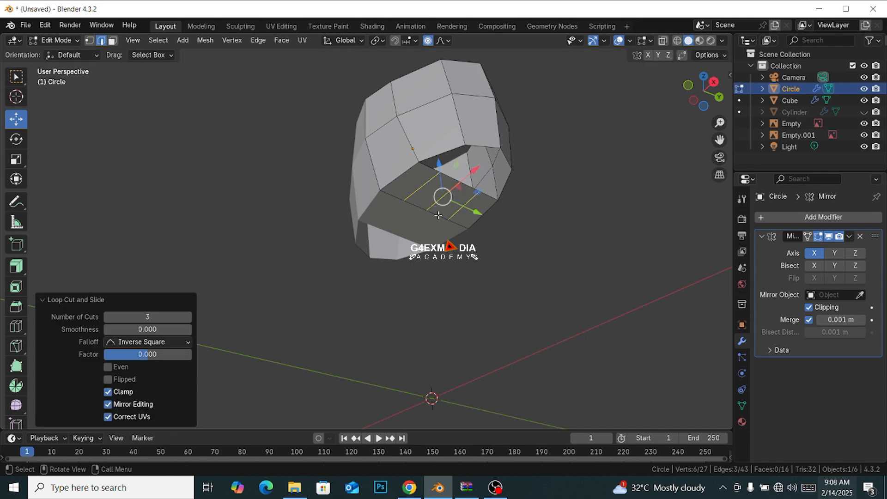
Step: Lower the inner edges of the crotch bridge along Z, dropping the middle edge about 0.026 m further to round it
{"action": "key", "text": "KP_3"}
{"action": "left_click_drag", "start_coordinate": [412, 209], "coordinate": [415, 230]}
{"action": "key", "text": "alt+z"}
{"action": "middle_click_drag", "start_coordinate": [415, 230], "coordinate": [491, 212]}
{"action": "key", "text": "KP_1"}
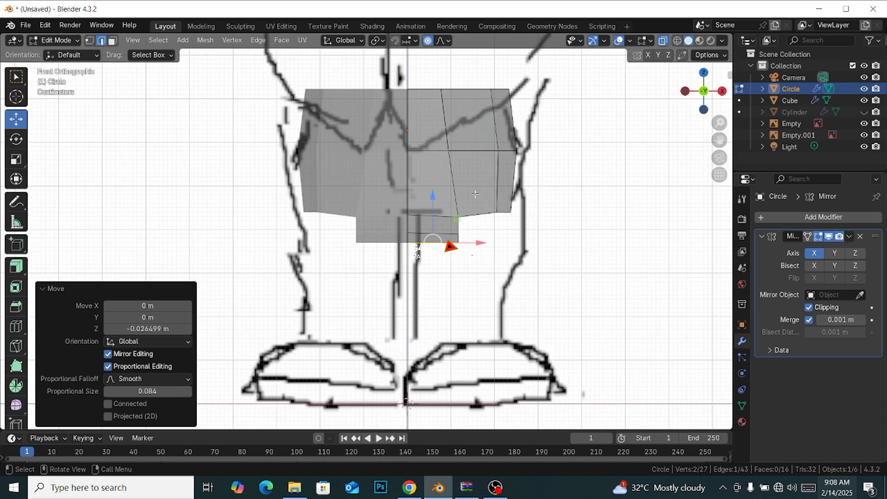
Step: Narrow the crotch bridge and raise it about 0.045 m, and shift the outer bottom edges about 0.022 m outward and 0.034 m up
{"action": "key", "text": "b"}
{"action": "left_click_drag", "start_coordinate": [484, 242], "coordinate": [449, 227]}
{"action": "key", "text": "b"}
{"action": "left_click_drag", "start_coordinate": [382, 268], "coordinate": [423, 186]}
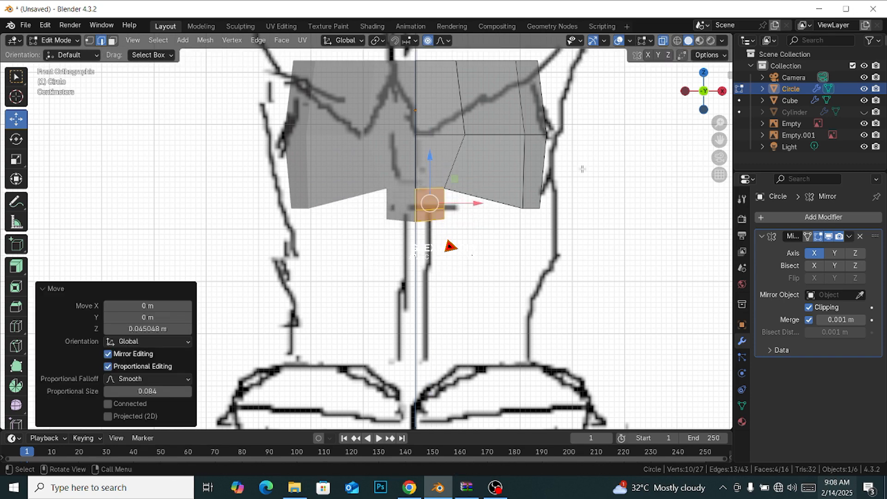
{"action": "left_click_drag", "start_coordinate": [582, 169], "coordinate": [540, 188]}
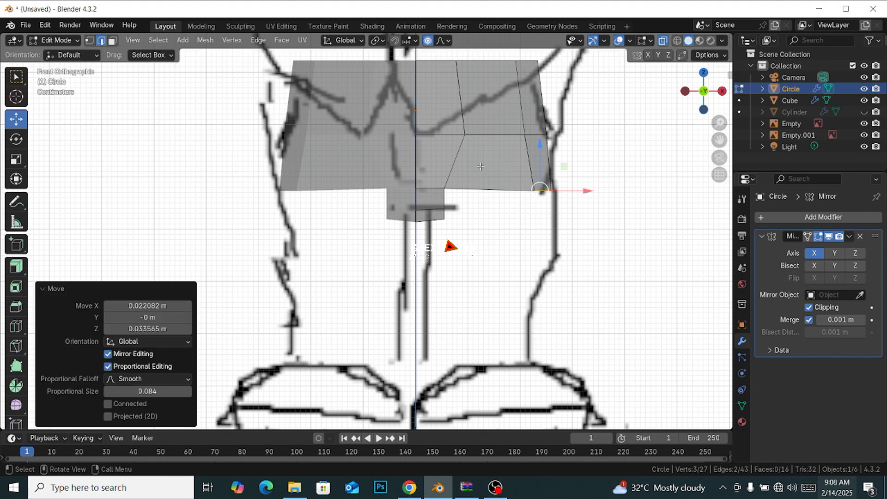
Step: Move the front vertices on the loop below the waist about 0.033 m inward along X
{"action": "scroll", "coordinate": [480, 166], "scroll_direction": "down", "scroll_amount": 2}
{"action": "left_click", "coordinate": [89, 42]}
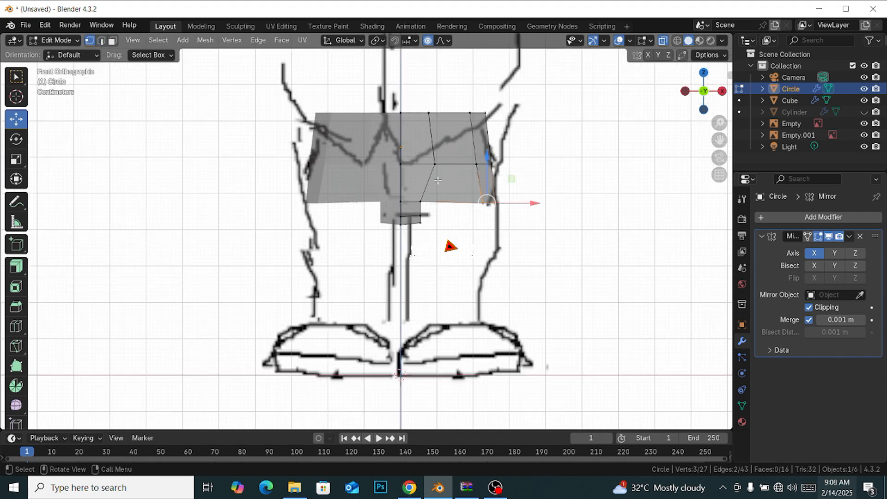
{"action": "left_click_drag", "start_coordinate": [422, 154], "coordinate": [453, 174]}
{"action": "left_click_drag", "start_coordinate": [454, 165], "coordinate": [442, 164]}
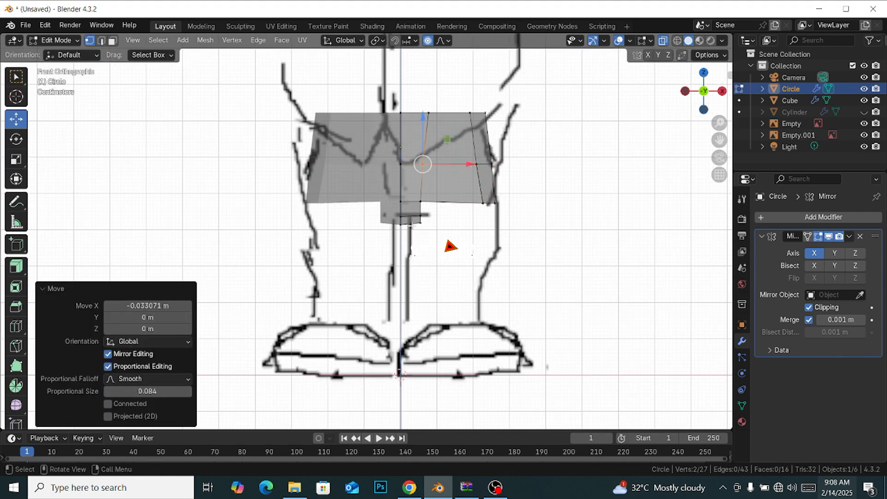
Step: Raise the hip section's bottom edge loop and the crotch bridge together about 0.023 m along Z
{"action": "scroll", "coordinate": [412, 226], "scroll_direction": "up", "scroll_amount": 1}
{"action": "left_click_drag", "start_coordinate": [374, 203], "coordinate": [453, 235]}
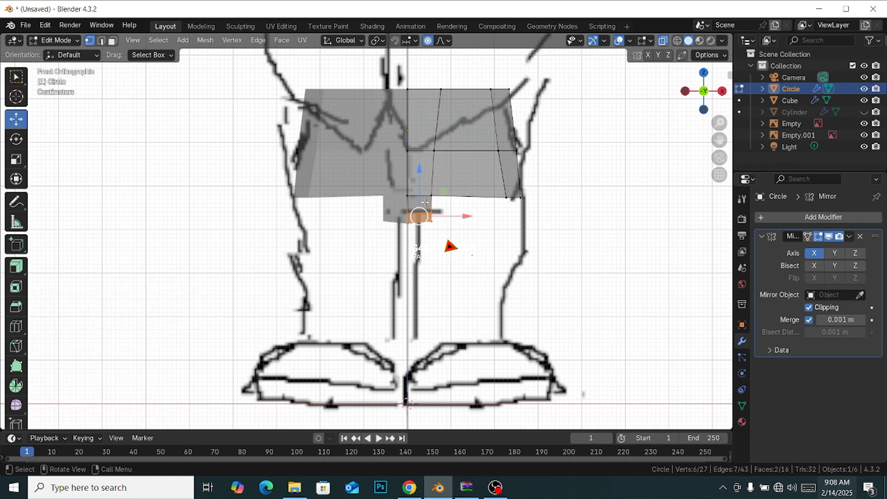
{"action": "left_click_drag", "start_coordinate": [358, 252], "coordinate": [430, 218]}
{"action": "left_click_drag", "start_coordinate": [552, 178], "coordinate": [550, 178]}
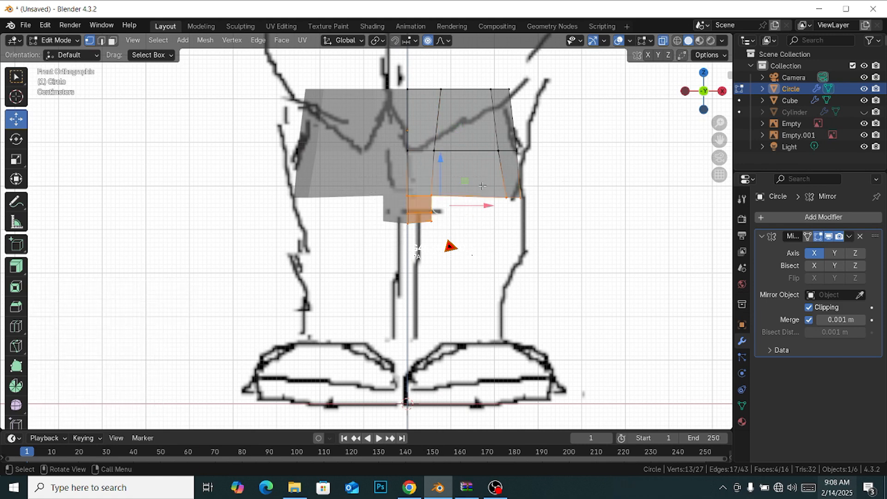
{"action": "left_click_drag", "start_coordinate": [440, 171], "coordinate": [449, 161]}
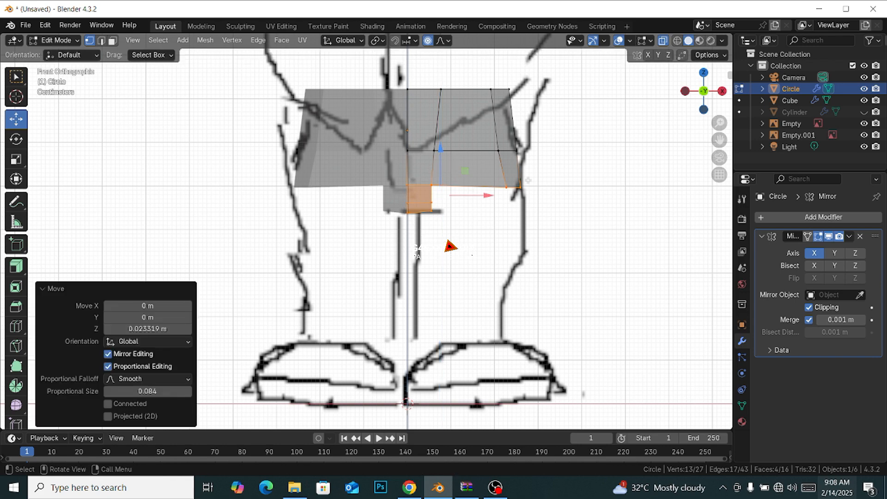
Step: Shift the front waistline vertex inward to straighten its vertical edge, and raise the outer bottom vertices slightly along Z
{"action": "left_click", "coordinate": [580, 185]}
{"action": "left_click", "coordinate": [441, 89]}
{"action": "left_click_drag", "start_coordinate": [443, 83], "coordinate": [433, 87]}
{"action": "key", "text": "ctrl+z"}
{"action": "left_click", "coordinate": [555, 147]}
{"action": "left_click", "coordinate": [506, 183]}
{"action": "left_click_drag", "start_coordinate": [509, 185], "coordinate": [513, 170]}
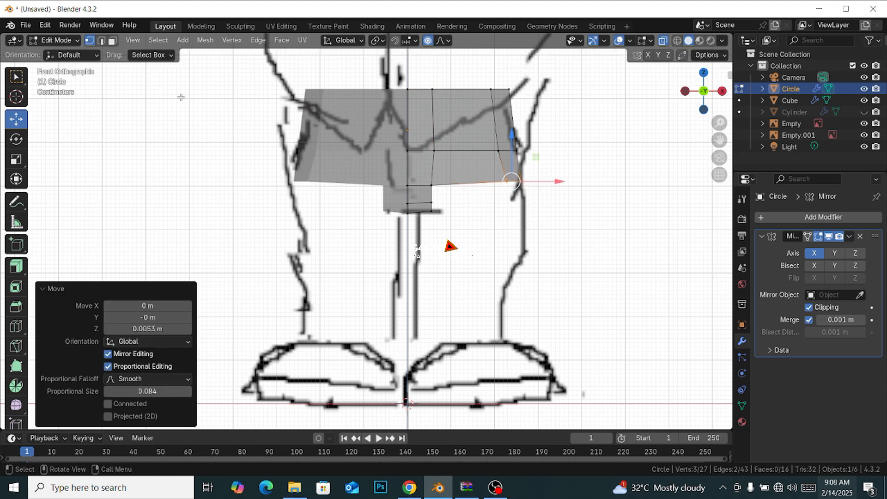
Step: Extrude the leg opening's edge loop about 0.20 m straight down along Z
{"action": "left_click", "coordinate": [101, 41]}
{"action": "key", "text": "alt+z"}
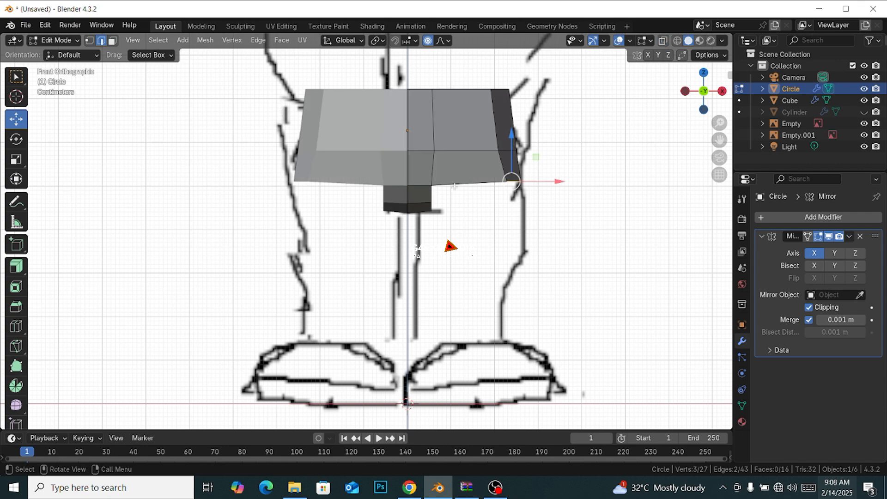
{"action": "middle_click_drag", "start_coordinate": [437, 182], "coordinate": [410, 147]}
{"action": "left_click", "coordinate": [424, 132], "text": "alt"}
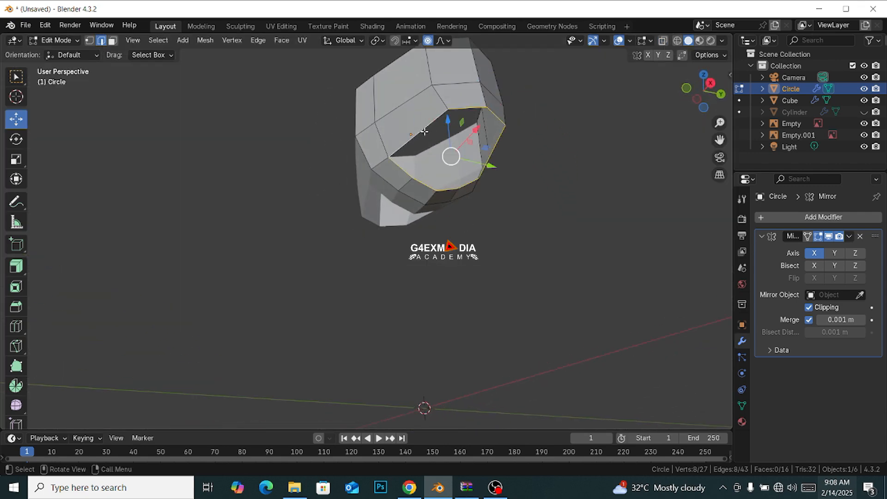
{"action": "key", "text": "KP_1"}
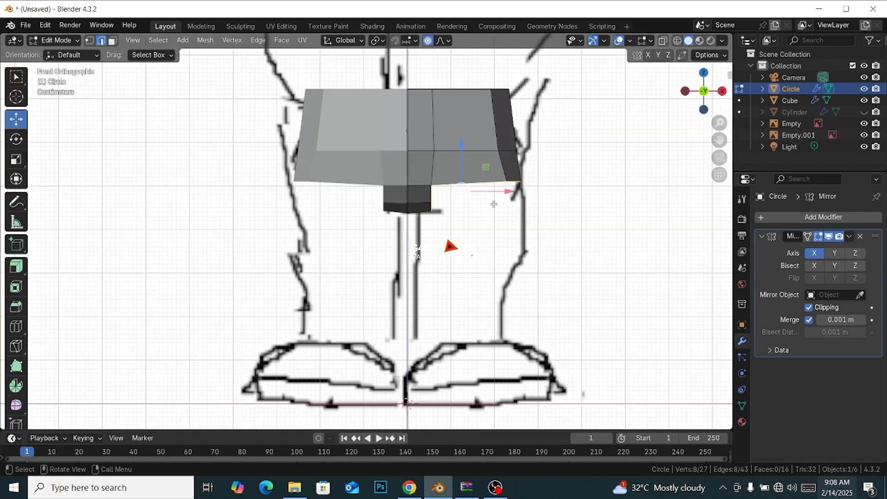
{"action": "key", "text": "e"}
{"action": "key", "text": "z"}
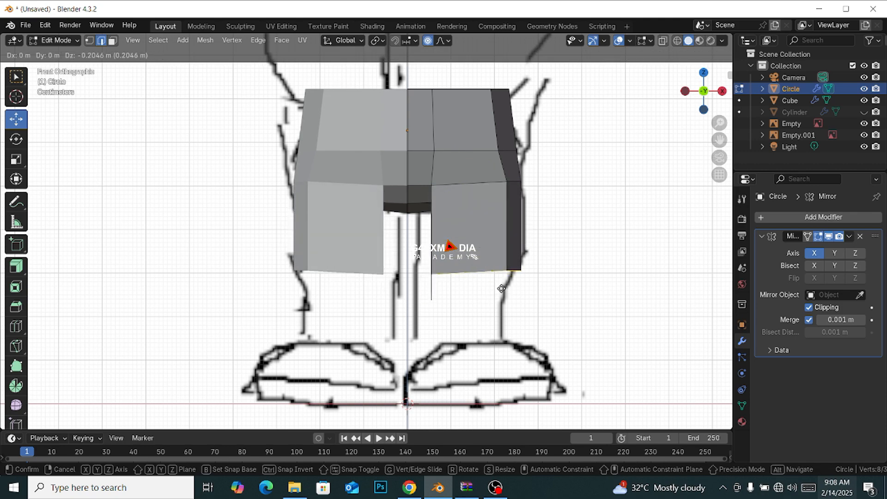
{"action": "left_click", "coordinate": [508, 279]}
Step: Flatten the extruded leg's bottom edge loop by scaling it to 0 along Z
{"action": "key", "text": "s"}
{"action": "key", "text": "z"}
{"action": "key", "text": "0"}
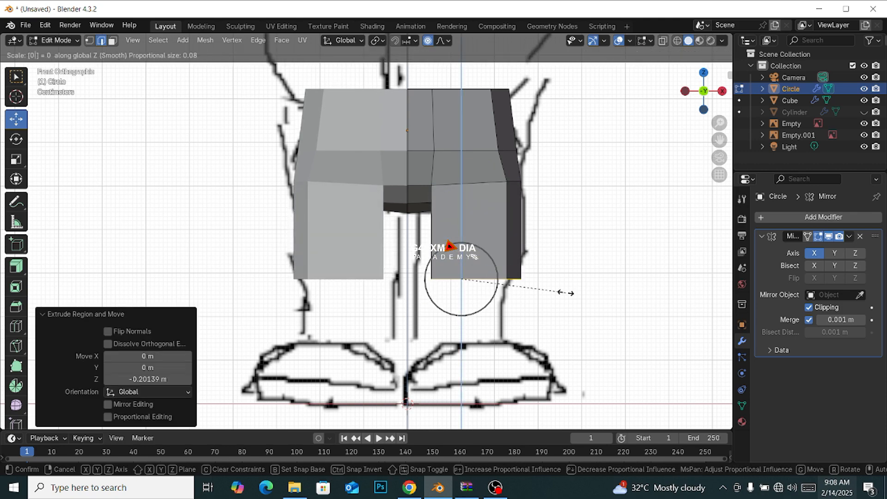
{"action": "left_click", "coordinate": [566, 293]}
{"action": "middle_click_drag", "start_coordinate": [566, 293], "coordinate": [438, 226]}
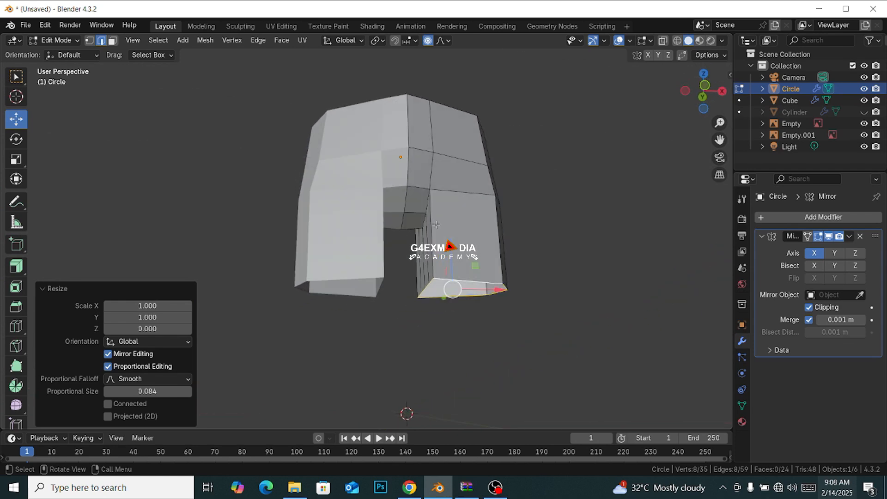
Step: Move the leg's inner crotch edges toward the centre along X by about 0.020 m, plus another 0.009 m
{"action": "key", "text": "KP_1"}
{"action": "key", "text": "alt+z"}
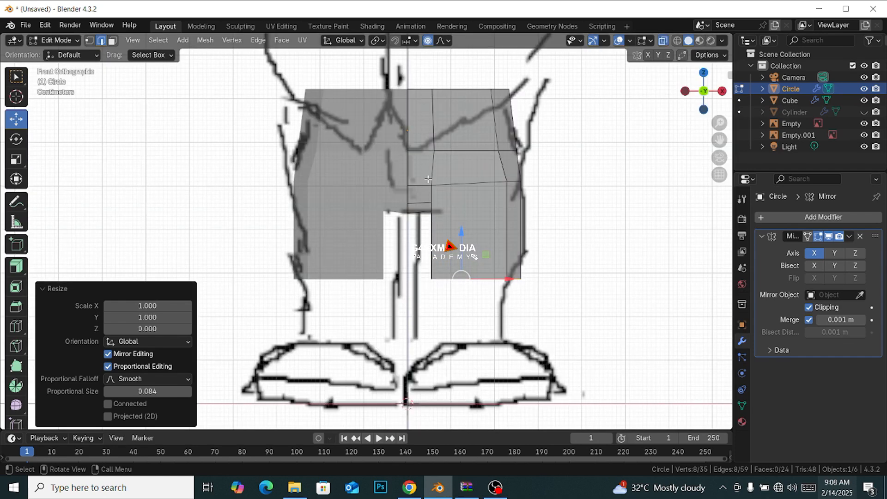
{"action": "left_click", "coordinate": [426, 199]}
{"action": "key", "text": "g"}
{"action": "key", "text": "x"}
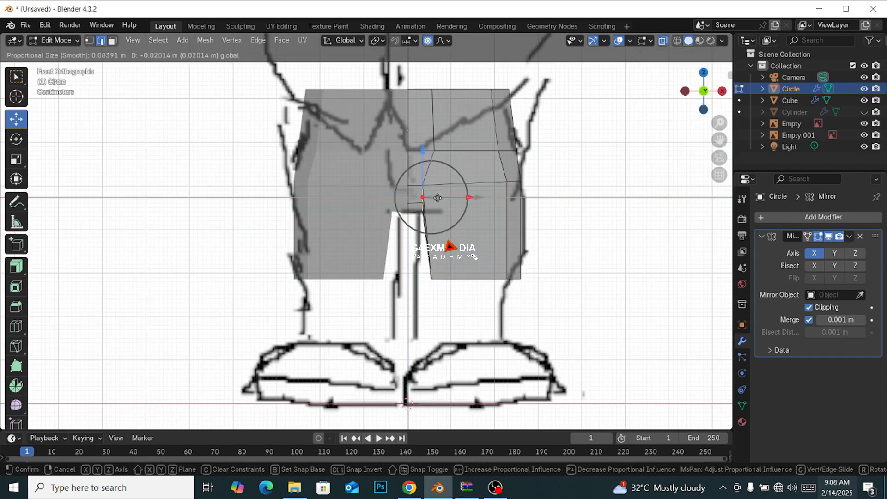
{"action": "left_click", "coordinate": [437, 198]}
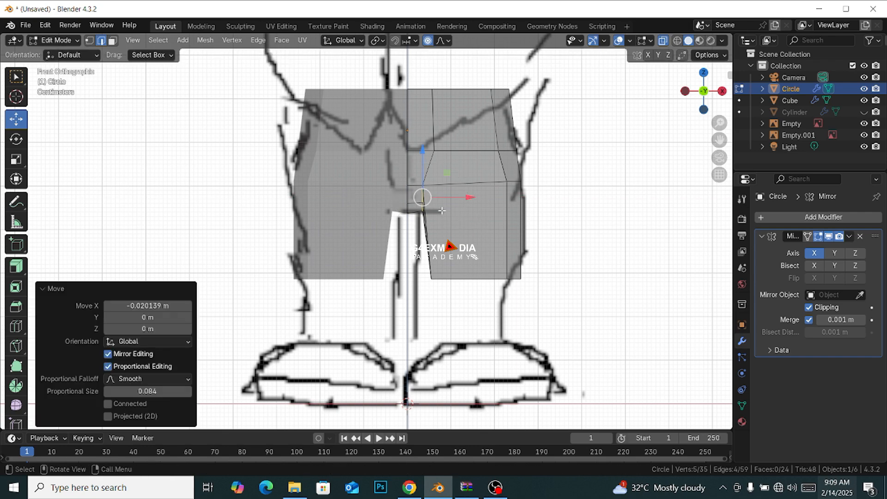
{"action": "key", "text": "alt+z"}
{"action": "middle_click_drag", "start_coordinate": [442, 211], "coordinate": [458, 233]}
{"action": "left_click_drag", "start_coordinate": [475, 200], "coordinate": [470, 200]}
Step: Adjust the crotch's end edges along Y against the side reference, shifting the last one about 0.004 m
{"action": "middle_click_drag", "start_coordinate": [469, 199], "coordinate": [381, 228]}
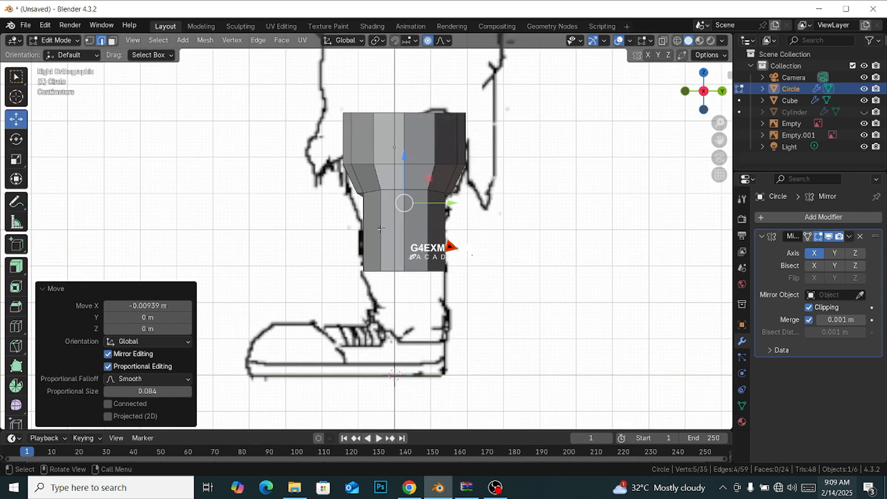
{"action": "key", "text": "alt+z"}
{"action": "scroll", "coordinate": [379, 229], "scroll_direction": "up", "scroll_amount": 3}
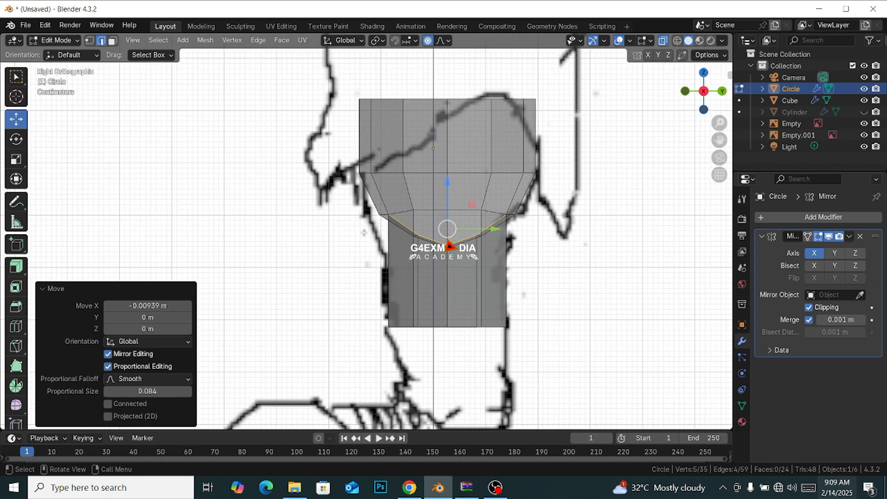
{"action": "left_click_drag", "start_coordinate": [369, 206], "coordinate": [394, 212]}
{"action": "left_click_drag", "start_coordinate": [496, 195], "coordinate": [528, 214]}
{"action": "middle_click_drag", "start_coordinate": [368, 236], "coordinate": [483, 199]}
{"action": "key", "text": "alt+z"}
{"action": "middle_click_drag", "start_coordinate": [471, 230], "coordinate": [495, 261]}
Step: Shift the leg's bottom edge loop inward along X to follow the inner leg line in the front reference
{"action": "key", "text": "KP_1"}
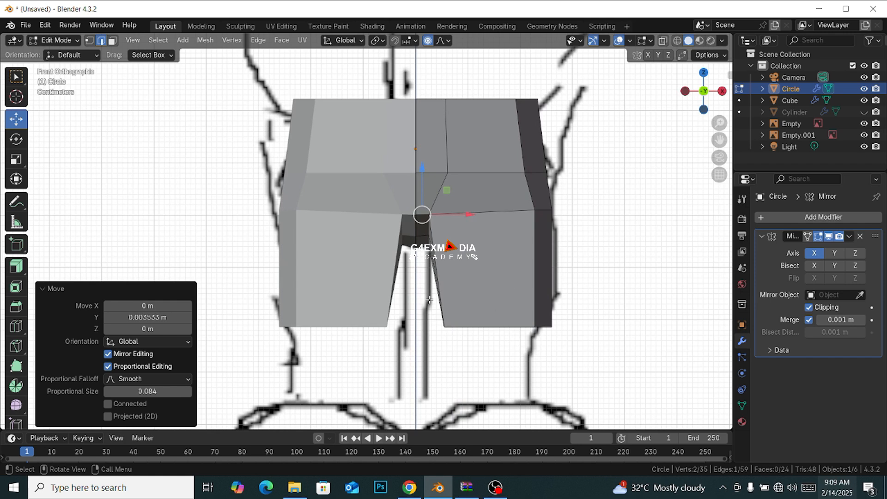
{"action": "left_click_drag", "start_coordinate": [429, 300], "coordinate": [516, 329]}
{"action": "key", "text": "alt+z"}
{"action": "left_click", "coordinate": [613, 266]}
Step: Add one centred loop cut around the upper leg and scale it up uniformly to match the thigh outline
{"action": "key", "text": "ctrl+r"}
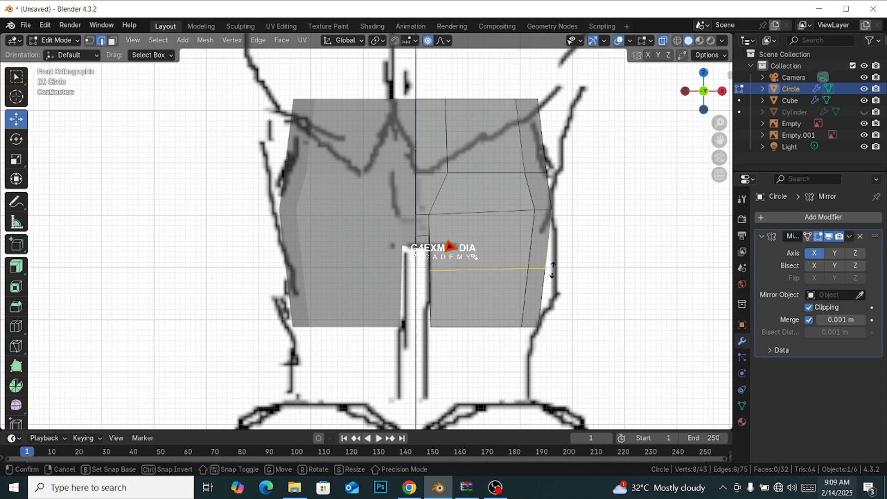
{"action": "double_click", "coordinate": [563, 272]}
{"action": "key", "text": "s"}
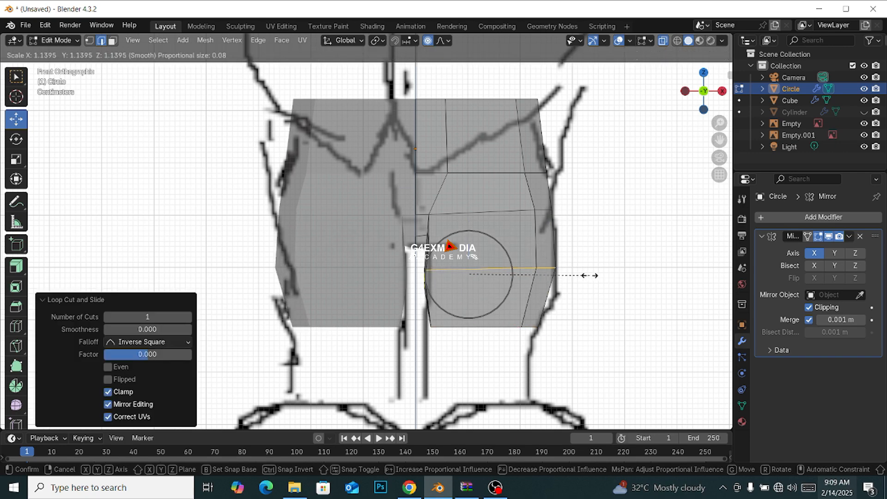
{"action": "left_click", "coordinate": [579, 275]}
Step: Lower the inner crotch edges about 0.023 m along Z and turn off proportional editing
{"action": "middle_click_drag", "start_coordinate": [538, 273], "coordinate": [423, 258]}
{"action": "key", "text": "KP_3"}
{"action": "left_click", "coordinate": [411, 243]}
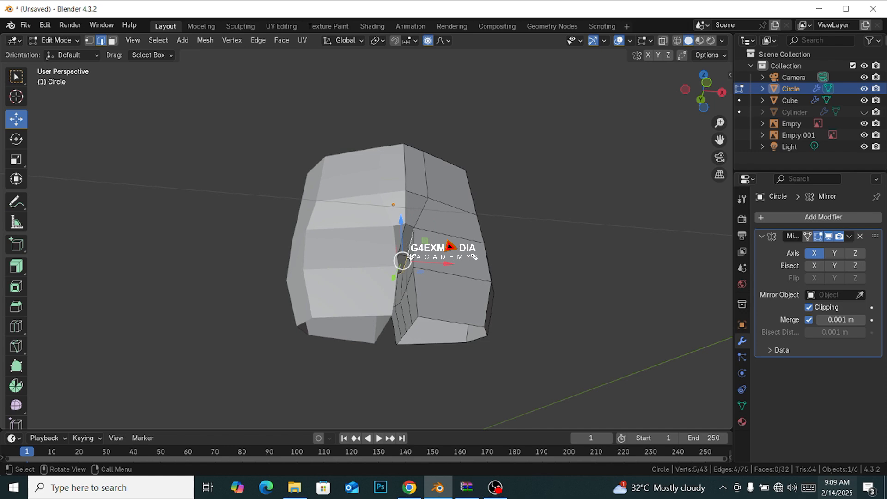
{"action": "key", "text": "KP_3"}
{"action": "key", "text": "KP_1"}
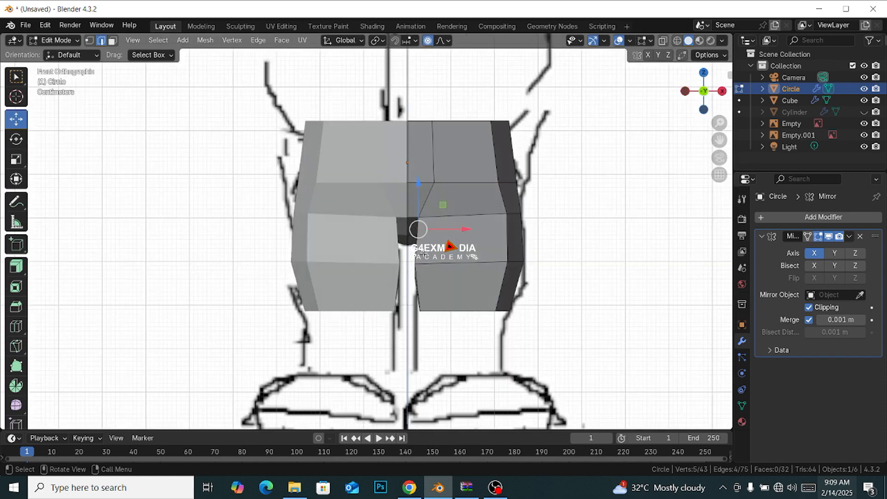
{"action": "left_click_drag", "start_coordinate": [418, 217], "coordinate": [418, 222]}
{"action": "middle_click_drag", "start_coordinate": [418, 221], "coordinate": [440, 61]}
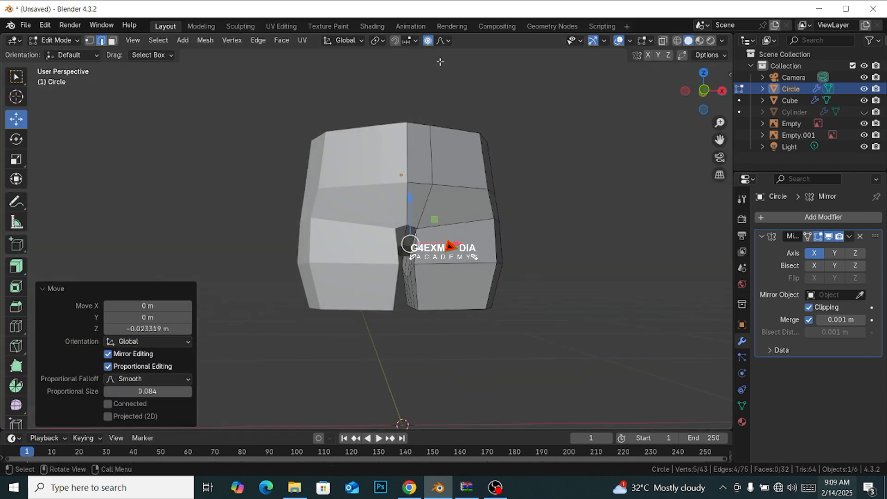
{"action": "left_click_drag", "start_coordinate": [413, 228], "coordinate": [413, 230]}
{"action": "key", "text": "ctrl+z"}
{"action": "middle_click_drag", "start_coordinate": [437, 230], "coordinate": [465, 240]}
{"action": "key", "text": "KP_1"}
{"action": "scroll", "coordinate": [466, 241], "scroll_direction": "down", "scroll_amount": 1}
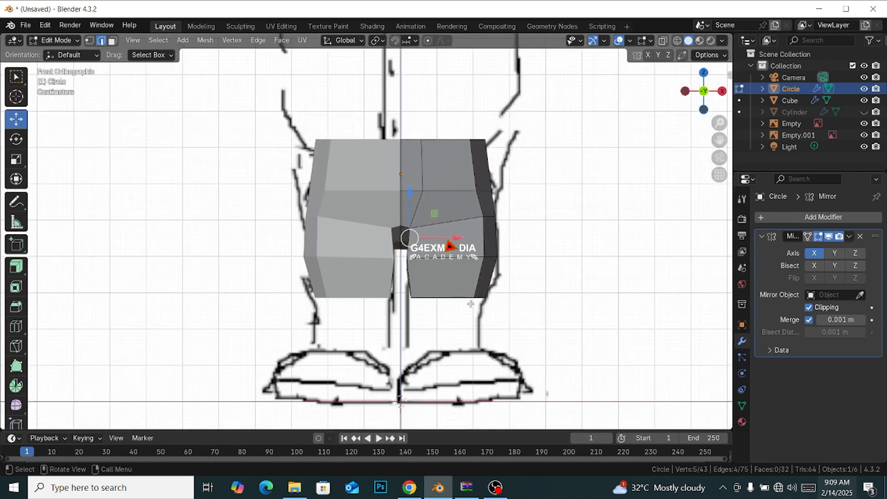
Step: Extrude the leg's bottom edge loop about 0.148 m down to the top of the shoe
{"action": "scroll", "coordinate": [470, 304], "scroll_direction": "up", "scroll_amount": 1}
{"action": "middle_click_drag", "start_coordinate": [465, 305], "coordinate": [461, 250], "text": "shift"}
{"action": "key", "text": "alt+z"}
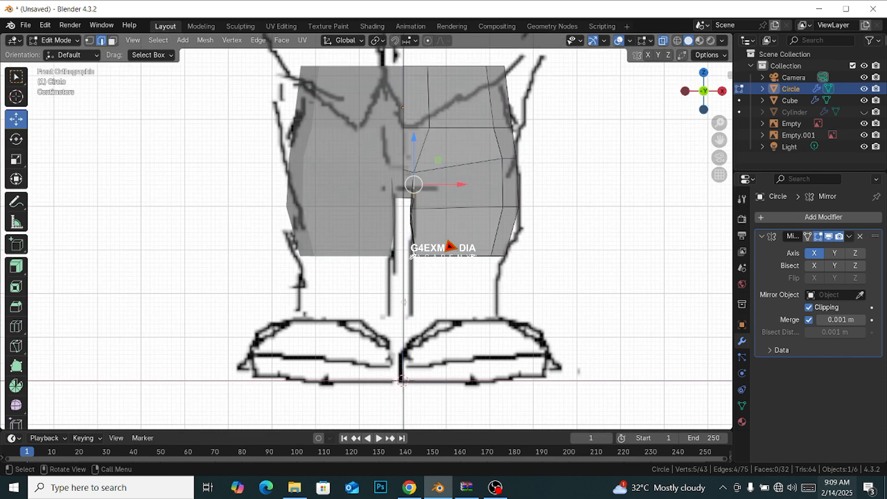
{"action": "left_click", "coordinate": [520, 257], "text": "alt"}
{"action": "key", "text": "e"}
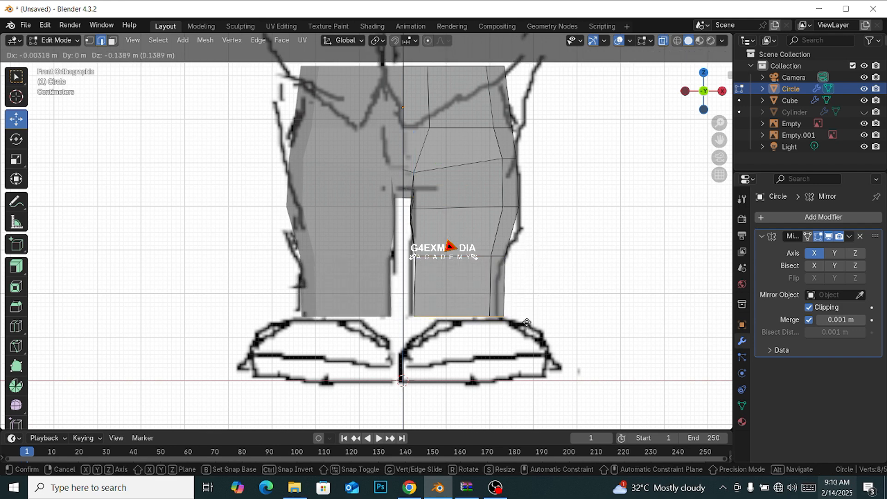
{"action": "left_click", "coordinate": [528, 326]}
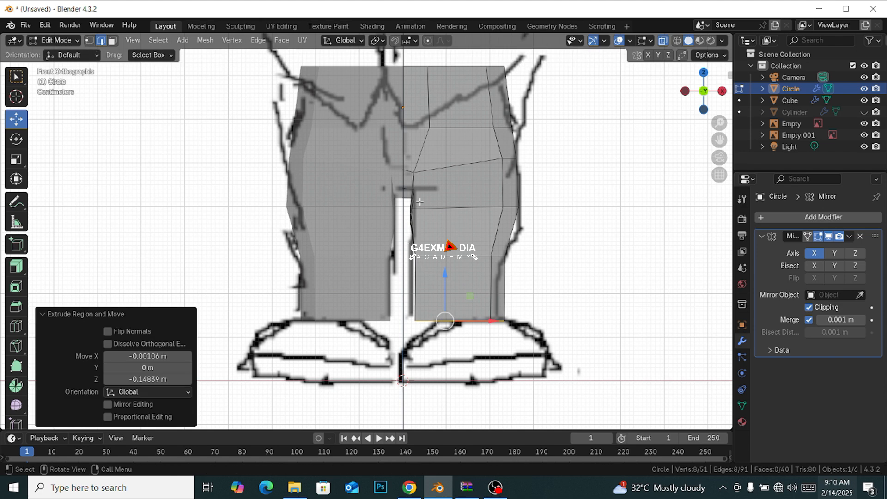
Step: Move the inner lower-leg edges about 0.014 m toward the centre and the outer hem edges about 0.006 m inward
{"action": "left_click", "coordinate": [411, 252], "text": "alt"}
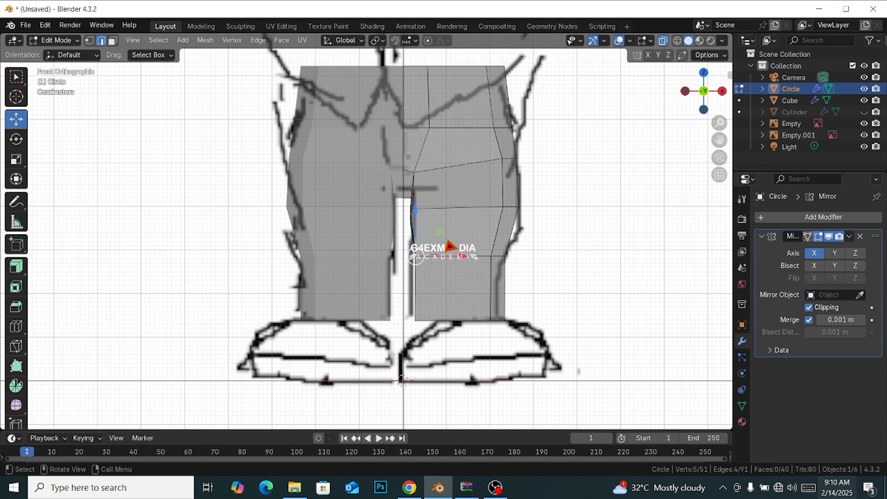
{"action": "left_click_drag", "start_coordinate": [435, 254], "coordinate": [429, 255]}
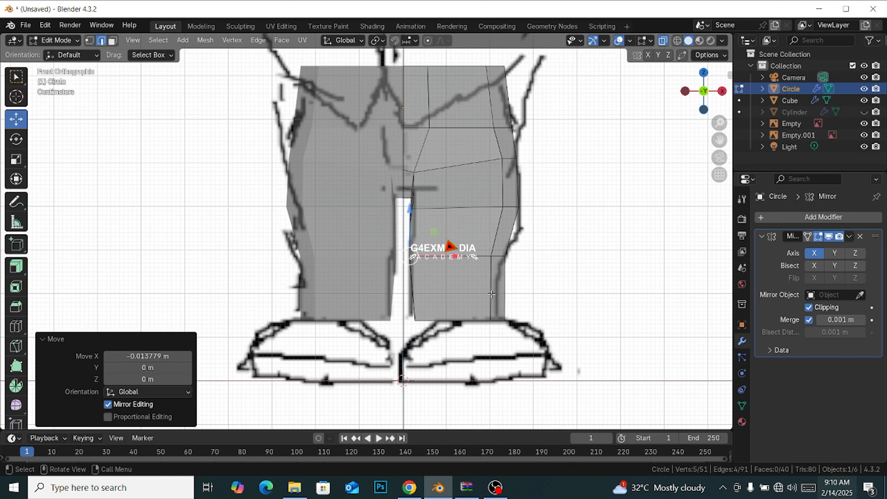
{"action": "left_click_drag", "start_coordinate": [485, 299], "coordinate": [511, 324]}
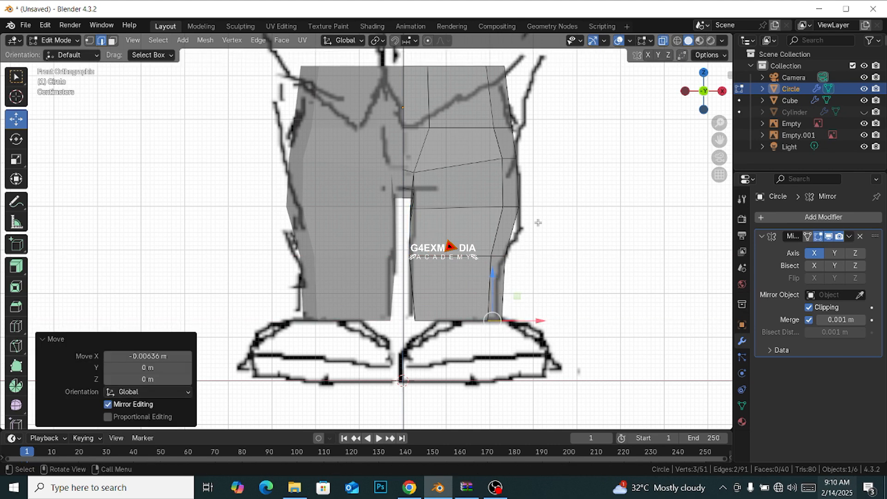
Step: Move the outer edges of the lower-leg loop up and slightly outward to match the bulge in the front reference
{"action": "left_click_drag", "start_coordinate": [411, 246], "coordinate": [532, 273]}
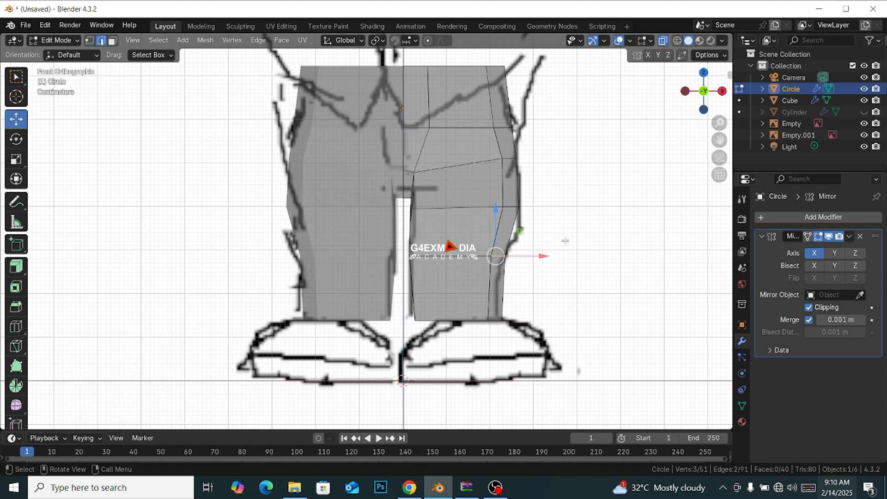
{"action": "left_click", "coordinate": [564, 242]}
{"action": "left_click_drag", "start_coordinate": [560, 241], "coordinate": [513, 232]}
{"action": "left_click", "coordinate": [630, 265]}
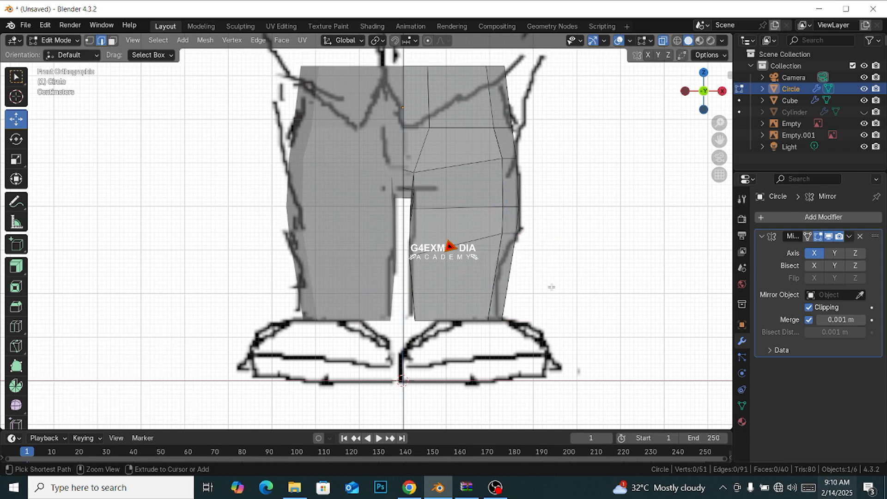
Step: Add one centred loop cut above the hem and move its outer edges inward to the leg outline
{"action": "key", "text": "ctrl+r"}
{"action": "left_click", "coordinate": [519, 293]}
{"action": "right_click", "coordinate": [519, 294]}
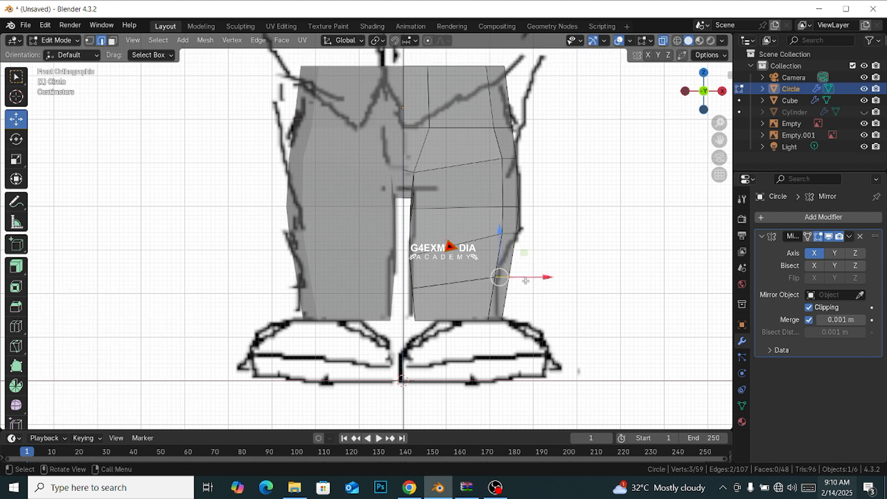
{"action": "left_click_drag", "start_coordinate": [525, 280], "coordinate": [510, 280]}
Step: Scale the trouser leg's hem loop to 0.897 and move it about 0.019 m backward to the ankle in the side reference
{"action": "left_click", "coordinate": [494, 326], "text": "shift"}
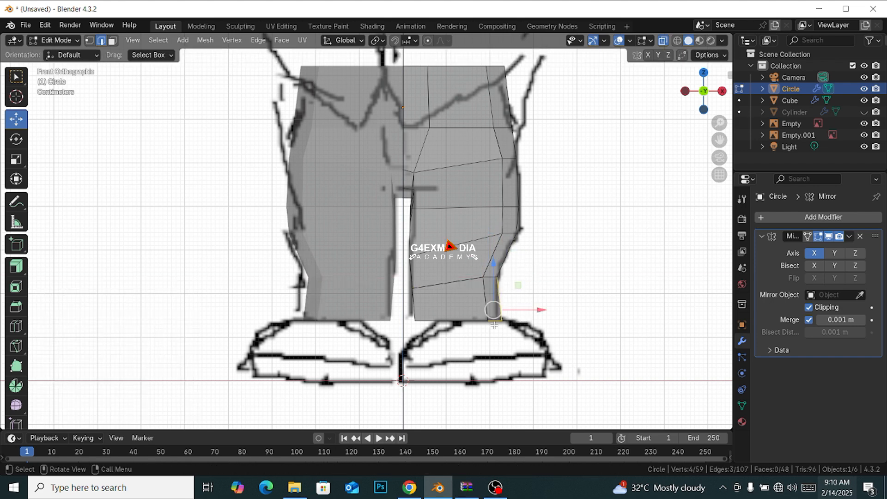
{"action": "left_click_drag", "start_coordinate": [558, 314], "coordinate": [482, 275]}
{"action": "left_click_drag", "start_coordinate": [398, 344], "coordinate": [519, 300]}
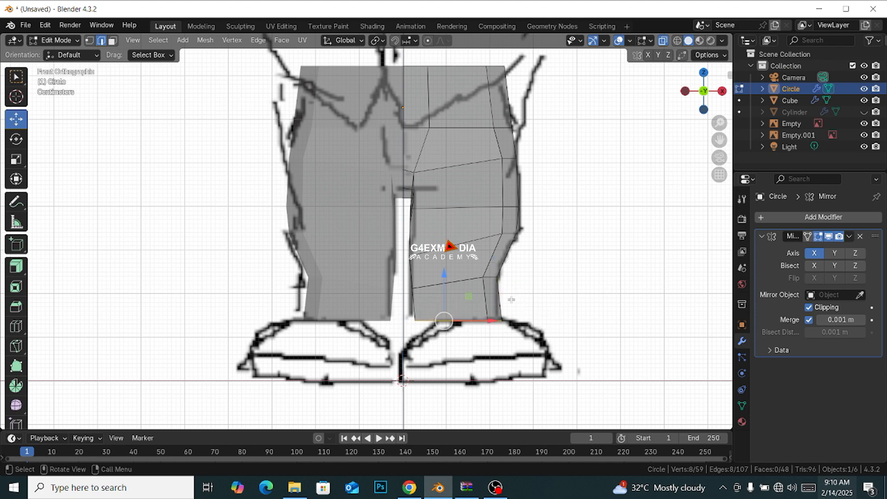
{"action": "key", "text": "KP_3"}
{"action": "scroll", "coordinate": [480, 308], "scroll_direction": "up", "scroll_amount": 1}
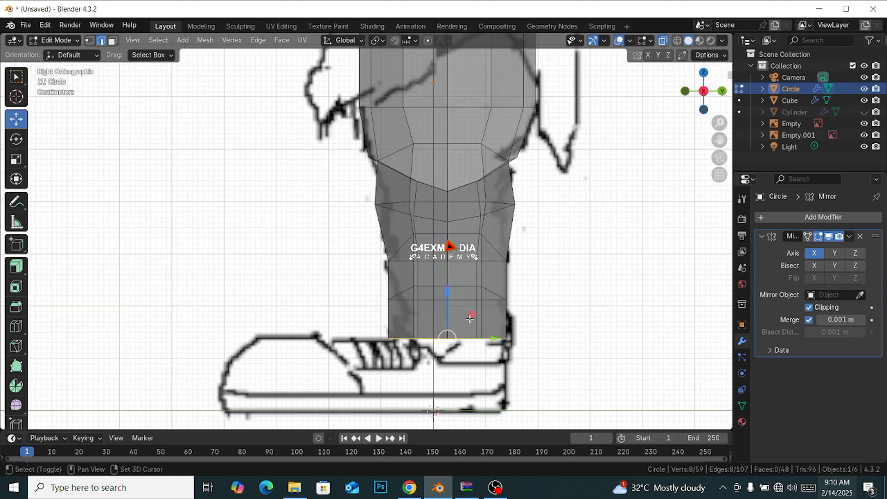
{"action": "middle_click_drag", "start_coordinate": [478, 302], "coordinate": [477, 253], "text": "shift"}
{"action": "key", "text": "alt+z"}
{"action": "key", "text": "alt+z"}
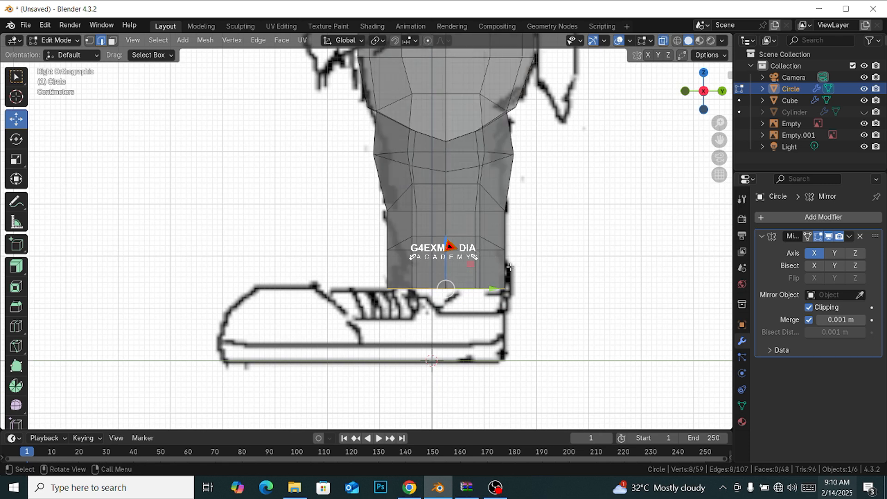
{"action": "key", "text": "s"}
{"action": "left_click", "coordinate": [548, 313]}
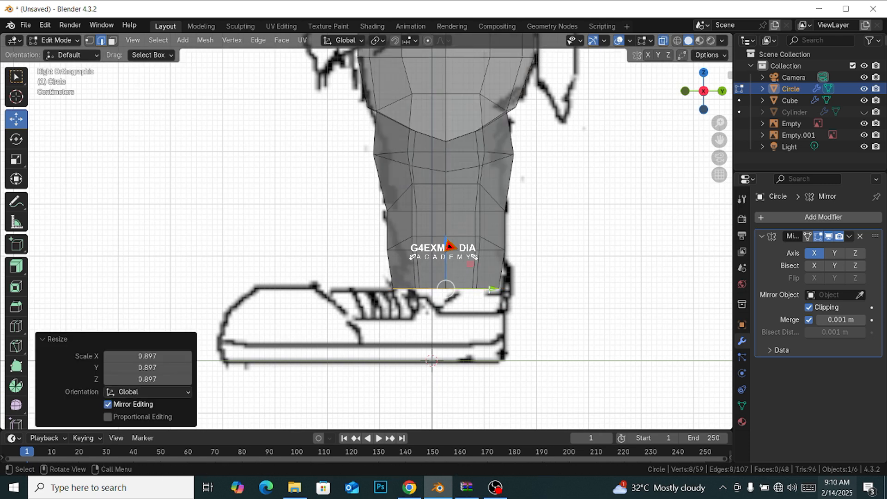
{"action": "left_click_drag", "start_coordinate": [493, 288], "coordinate": [503, 289]}
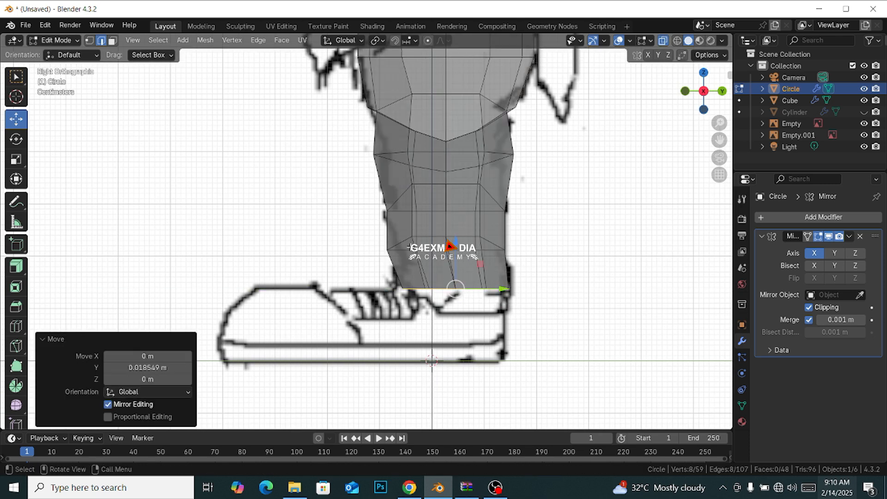
Step: Move the leg's front vertices backward to the side outline, the knee one about 0.014 m, and nudge the rear vertex above the hem
{"action": "left_click", "coordinate": [89, 41]}
{"action": "left_click", "coordinate": [387, 249]}
{"action": "left_click_drag", "start_coordinate": [400, 250], "coordinate": [408, 250]}
{"action": "left_click", "coordinate": [387, 212]}
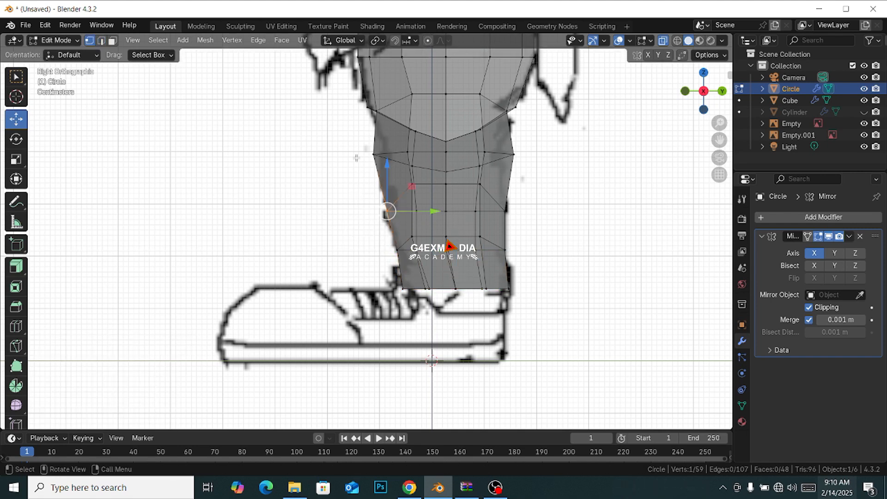
{"action": "left_click_drag", "start_coordinate": [351, 142], "coordinate": [391, 173]}
{"action": "left_click_drag", "start_coordinate": [421, 154], "coordinate": [428, 155]}
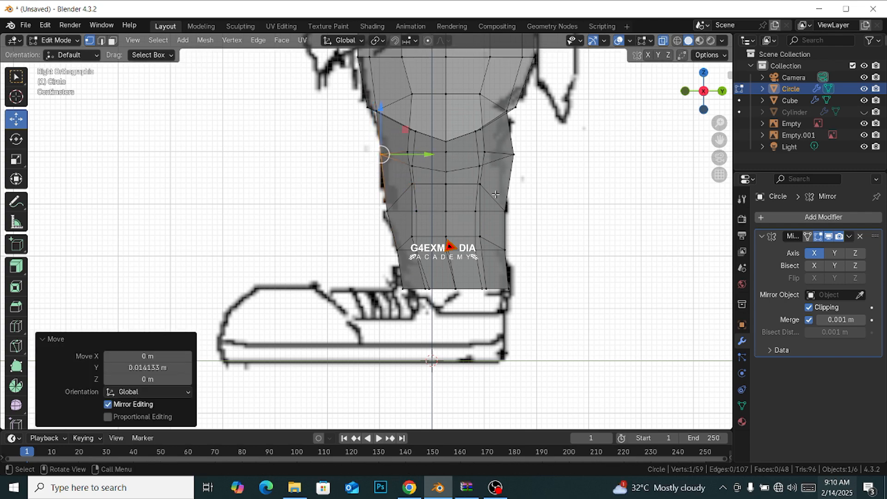
{"action": "left_click", "coordinate": [505, 250]}
{"action": "left_click_drag", "start_coordinate": [521, 249], "coordinate": [522, 247]}
Step: Smooth all vertices of the trousers with a smoothing factor of about 0.404, repeat the smoothing, and clear the selection
{"action": "middle_click_drag", "start_coordinate": [543, 180], "coordinate": [432, 196]}
{"action": "scroll", "coordinate": [438, 194], "scroll_direction": "up", "scroll_amount": 2}
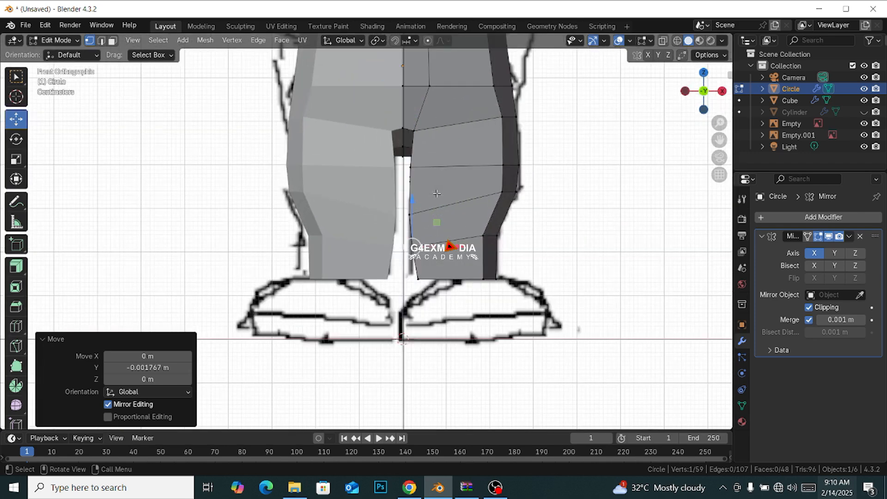
{"action": "key", "text": "a"}
{"action": "left_click", "coordinate": [16, 403]}
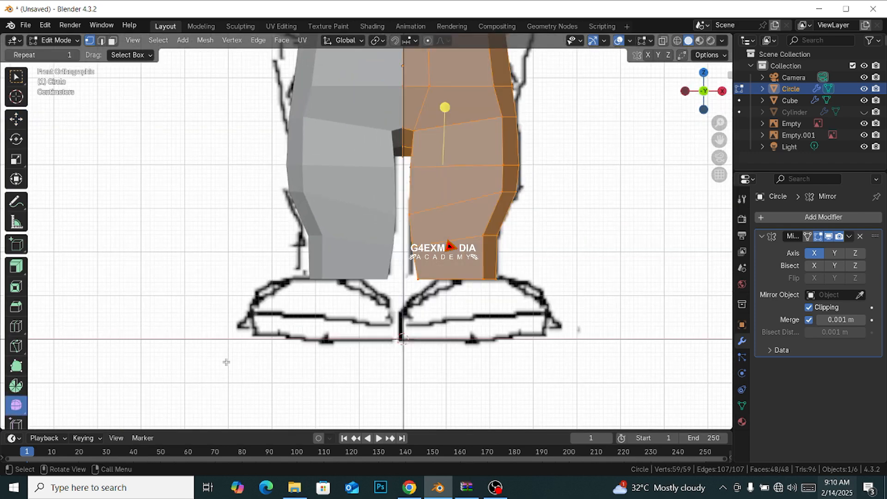
{"action": "left_click_drag", "start_coordinate": [449, 108], "coordinate": [545, 134]}
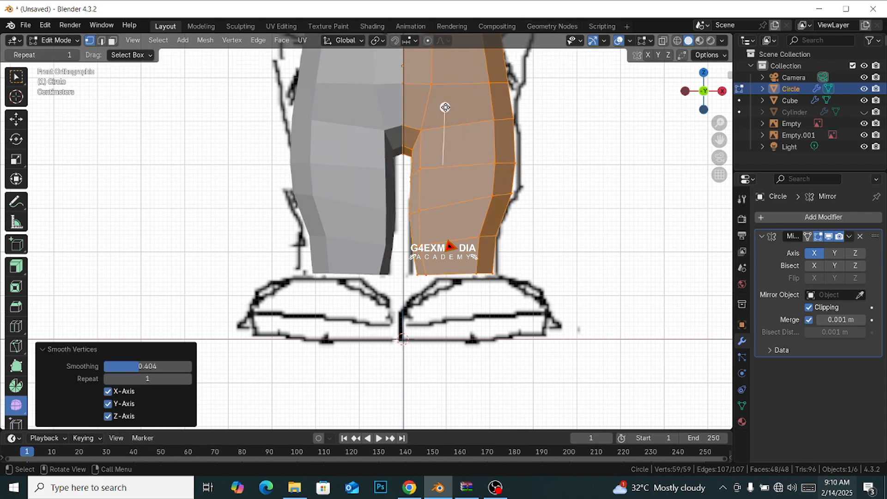
{"action": "left_click_drag", "start_coordinate": [445, 108], "coordinate": [564, 138]}
{"action": "left_click", "coordinate": [564, 138]}
{"action": "scroll", "coordinate": [489, 185], "scroll_direction": "down", "scroll_amount": 3}
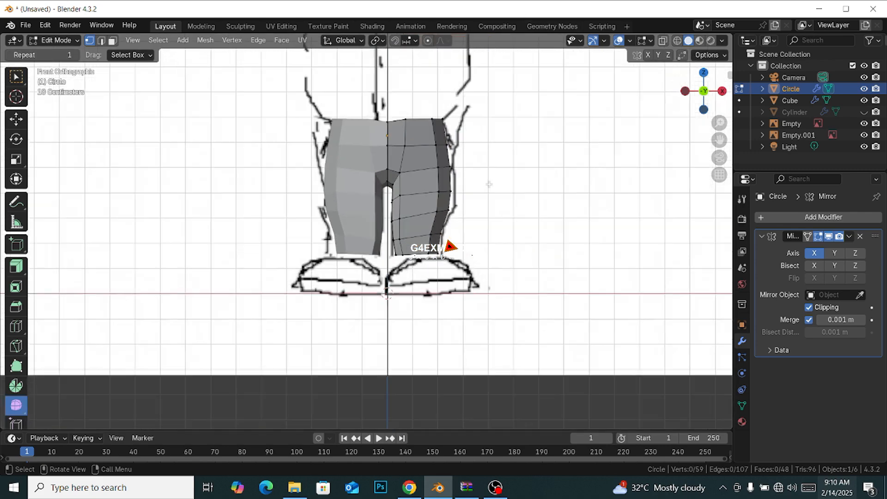
Step: Smooth the entire trouser mesh again with a smoothing factor of about 0.971
{"action": "scroll", "coordinate": [473, 183], "scroll_direction": "up", "scroll_amount": 4}
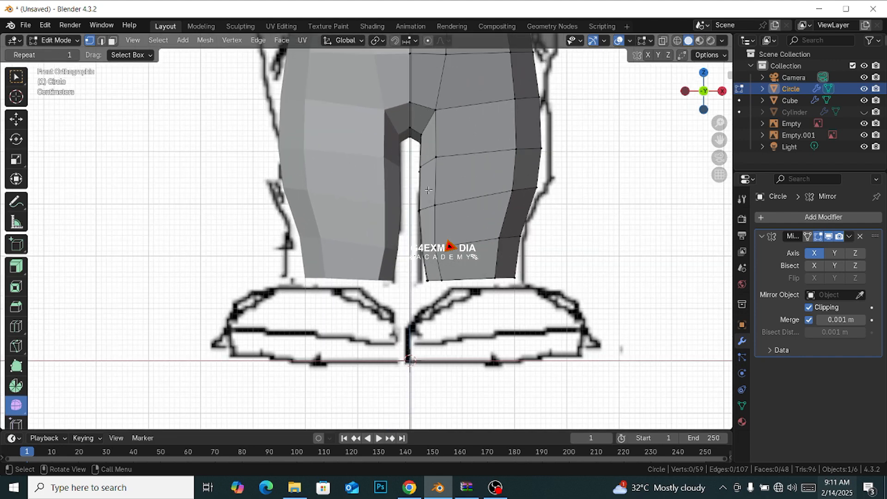
{"action": "middle_click_drag", "start_coordinate": [473, 183], "coordinate": [442, 187]}
{"action": "key", "text": "a"}
{"action": "scroll", "coordinate": [442, 187], "scroll_direction": "up", "scroll_amount": 1}
{"action": "left_click_drag", "start_coordinate": [433, 131], "coordinate": [435, 175]}
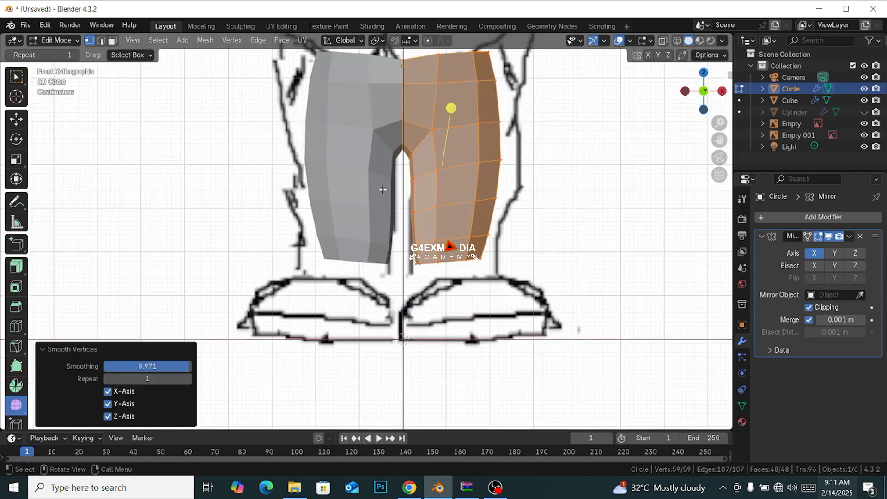
Step: Scale the whole trouser mesh to 1.036 and move it about 0.023 m outward along X in the front view
{"action": "middle_click_drag", "start_coordinate": [407, 181], "coordinate": [375, 190]}
{"action": "key", "text": "KP_1"}
{"action": "key", "text": "s"}
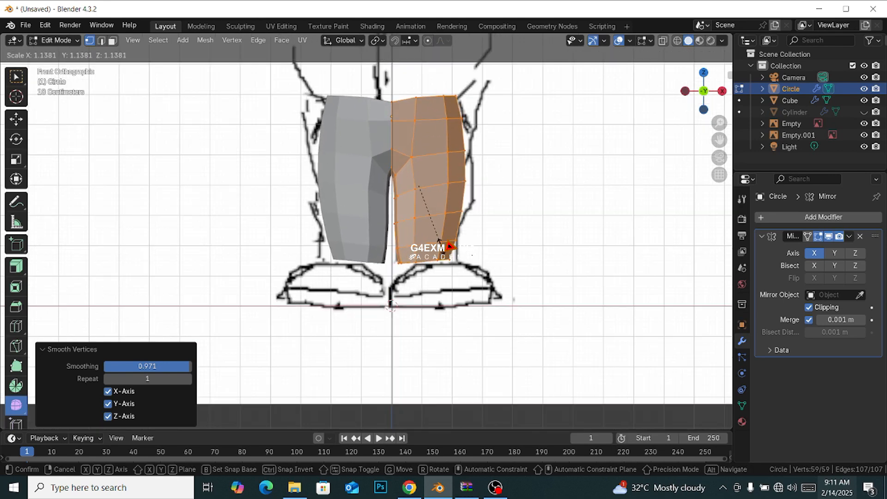
{"action": "left_click", "coordinate": [416, 205]}
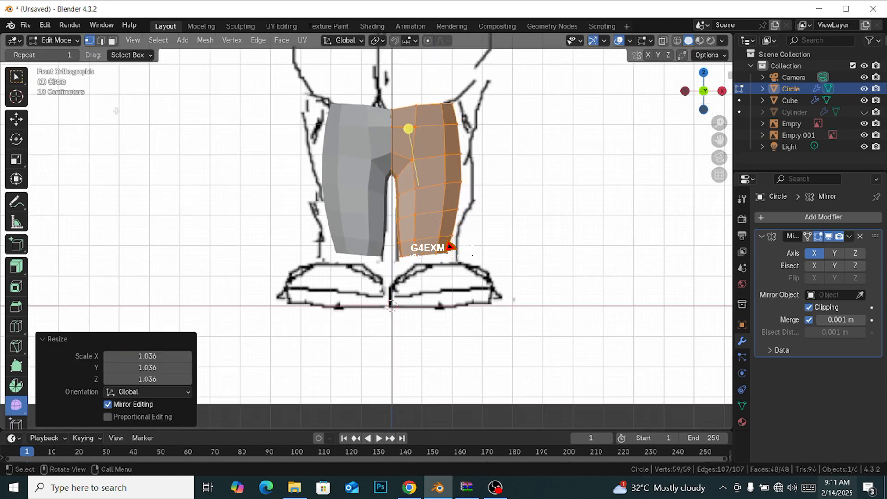
{"action": "left_click", "coordinate": [16, 119]}
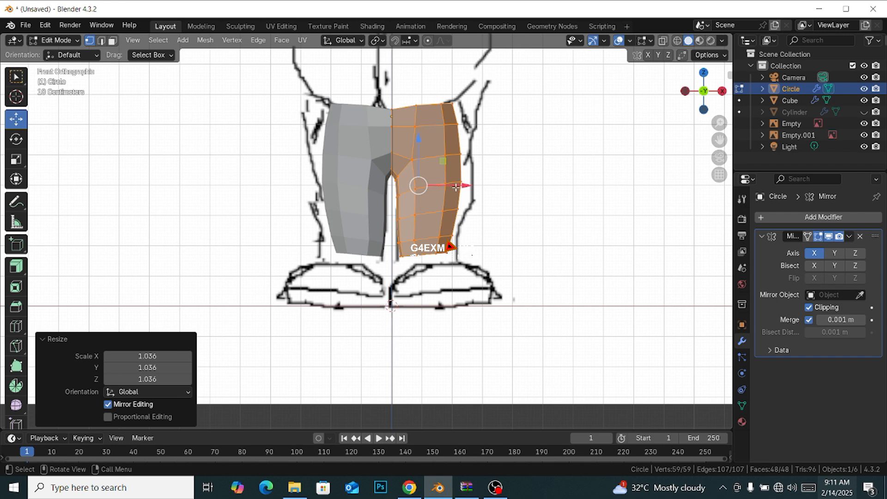
{"action": "left_click_drag", "start_coordinate": [456, 187], "coordinate": [467, 188]}
Step: Scale the whole trouser mesh by 1.068 and again by 1.016, shifting it slightly outward to fit the front reference outline
{"action": "key", "text": "s"}
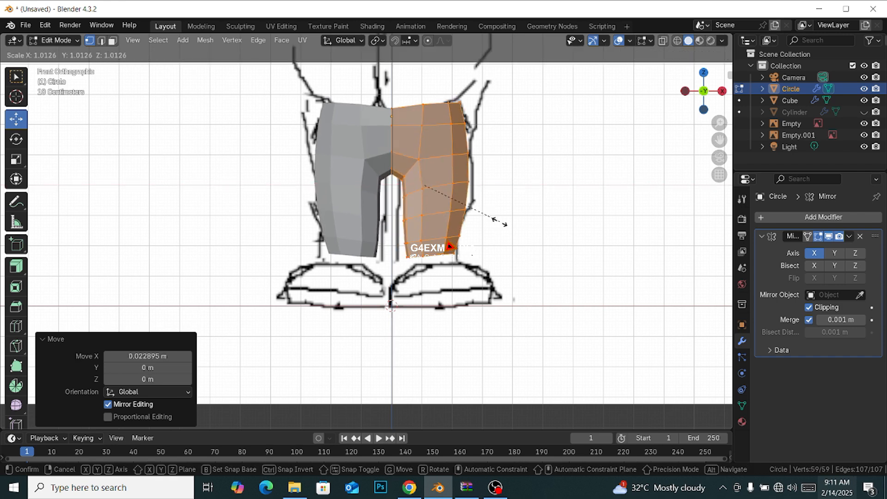
{"action": "left_click", "coordinate": [471, 196]}
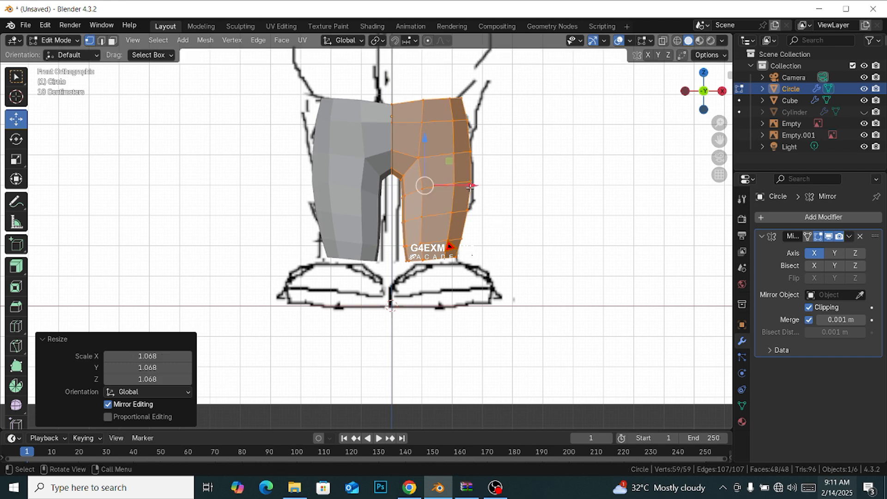
{"action": "left_click_drag", "start_coordinate": [470, 187], "coordinate": [471, 187]}
{"action": "key", "text": "s"}
{"action": "left_click", "coordinate": [519, 233]}
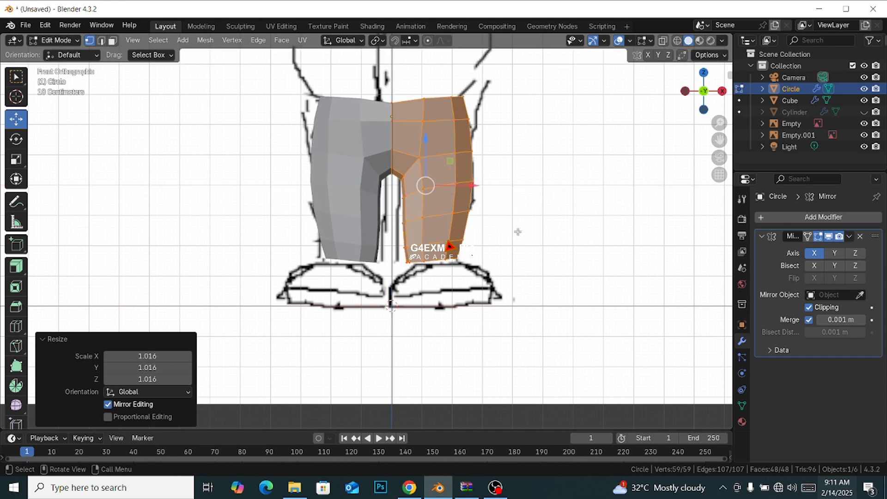
{"action": "key", "text": "alt+a"}
Step: Unhide the Cylinder object to check how the trousers fit beneath the upper garment, and hide it again
{"action": "scroll", "coordinate": [420, 84], "scroll_direction": "down", "scroll_amount": 2}
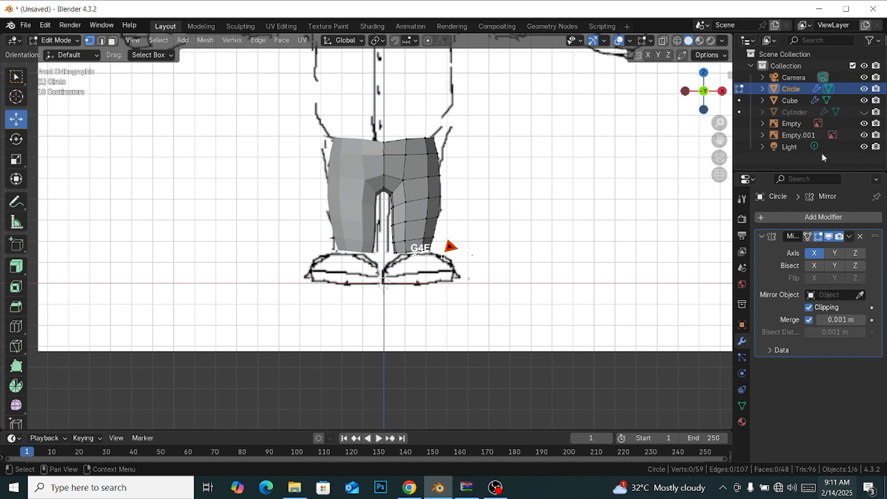
{"action": "left_click", "coordinate": [864, 112]}
{"action": "middle_click_drag", "start_coordinate": [416, 139], "coordinate": [440, 146]}
{"action": "key", "text": "KP_1"}
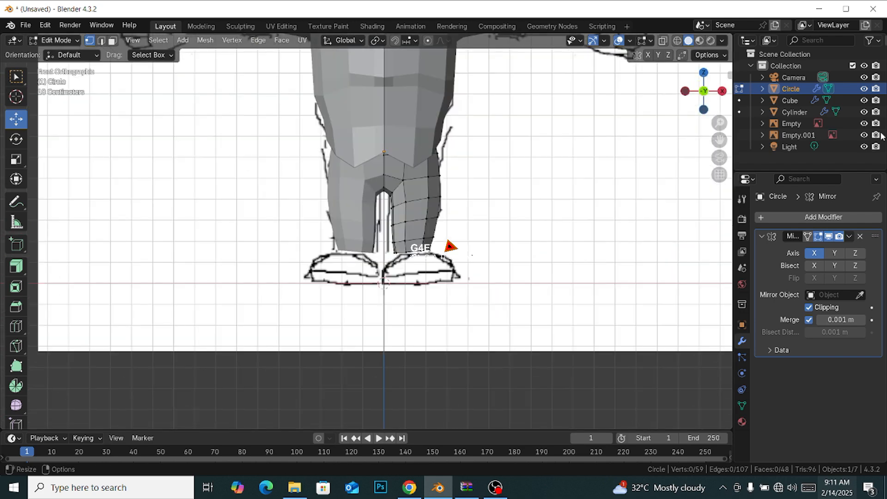
{"action": "left_click", "coordinate": [864, 112]}
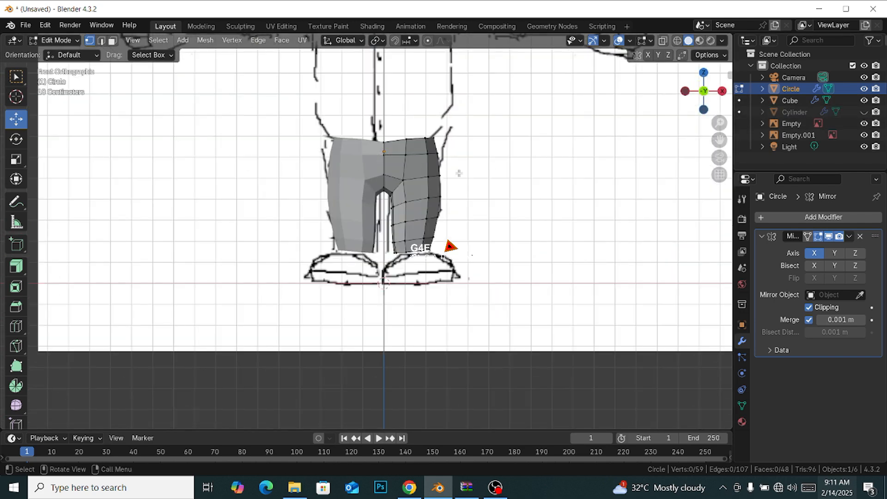
{"action": "middle_click_drag", "start_coordinate": [459, 173], "coordinate": [457, 203]}
{"action": "key", "text": "KP_1"}
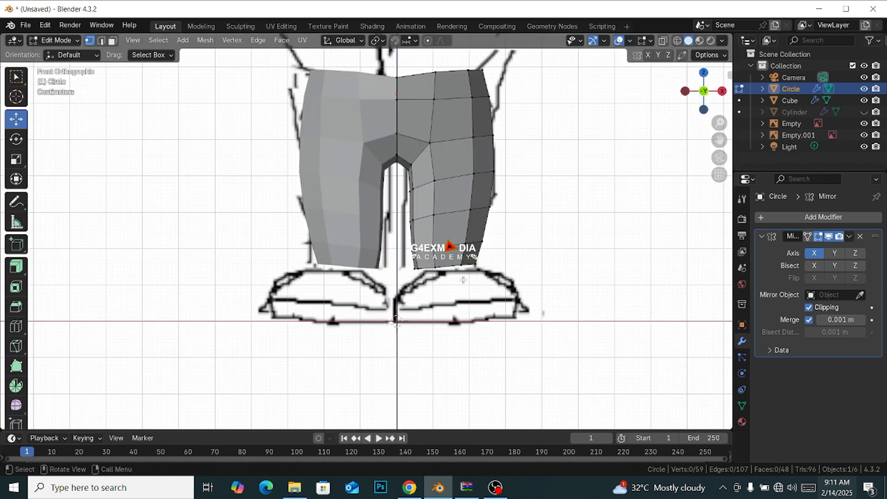
Step: Leave Edit Mode on the trousers in the side view and select the side reference image Empty.001
{"action": "key", "text": "KP_3"}
{"action": "scroll", "coordinate": [438, 268], "scroll_direction": "up", "scroll_amount": 2}
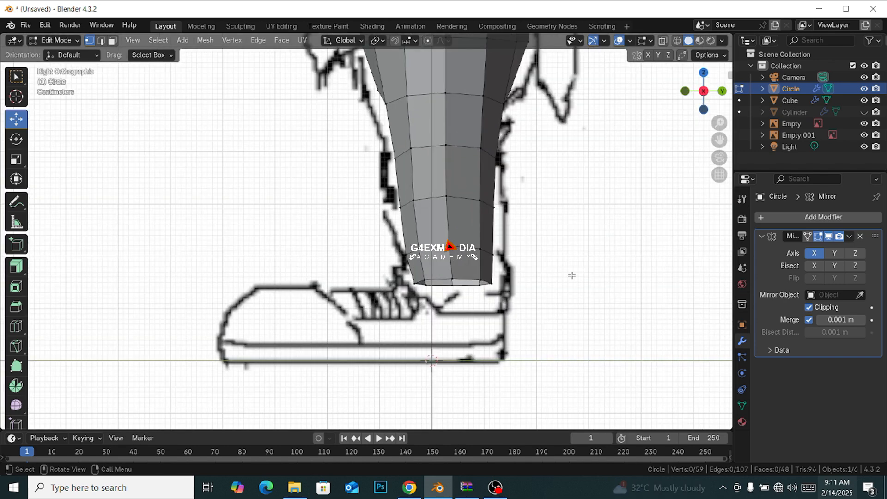
{"action": "key", "text": "Tab"}
{"action": "left_click", "coordinate": [410, 316]}
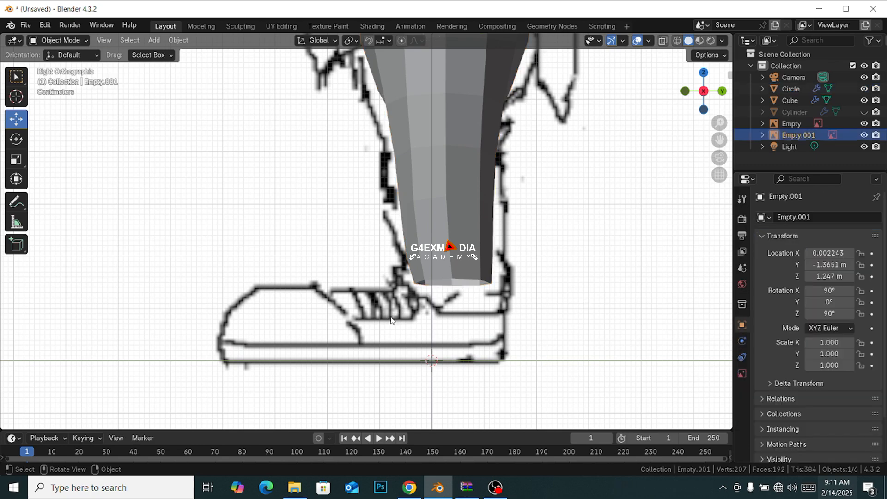